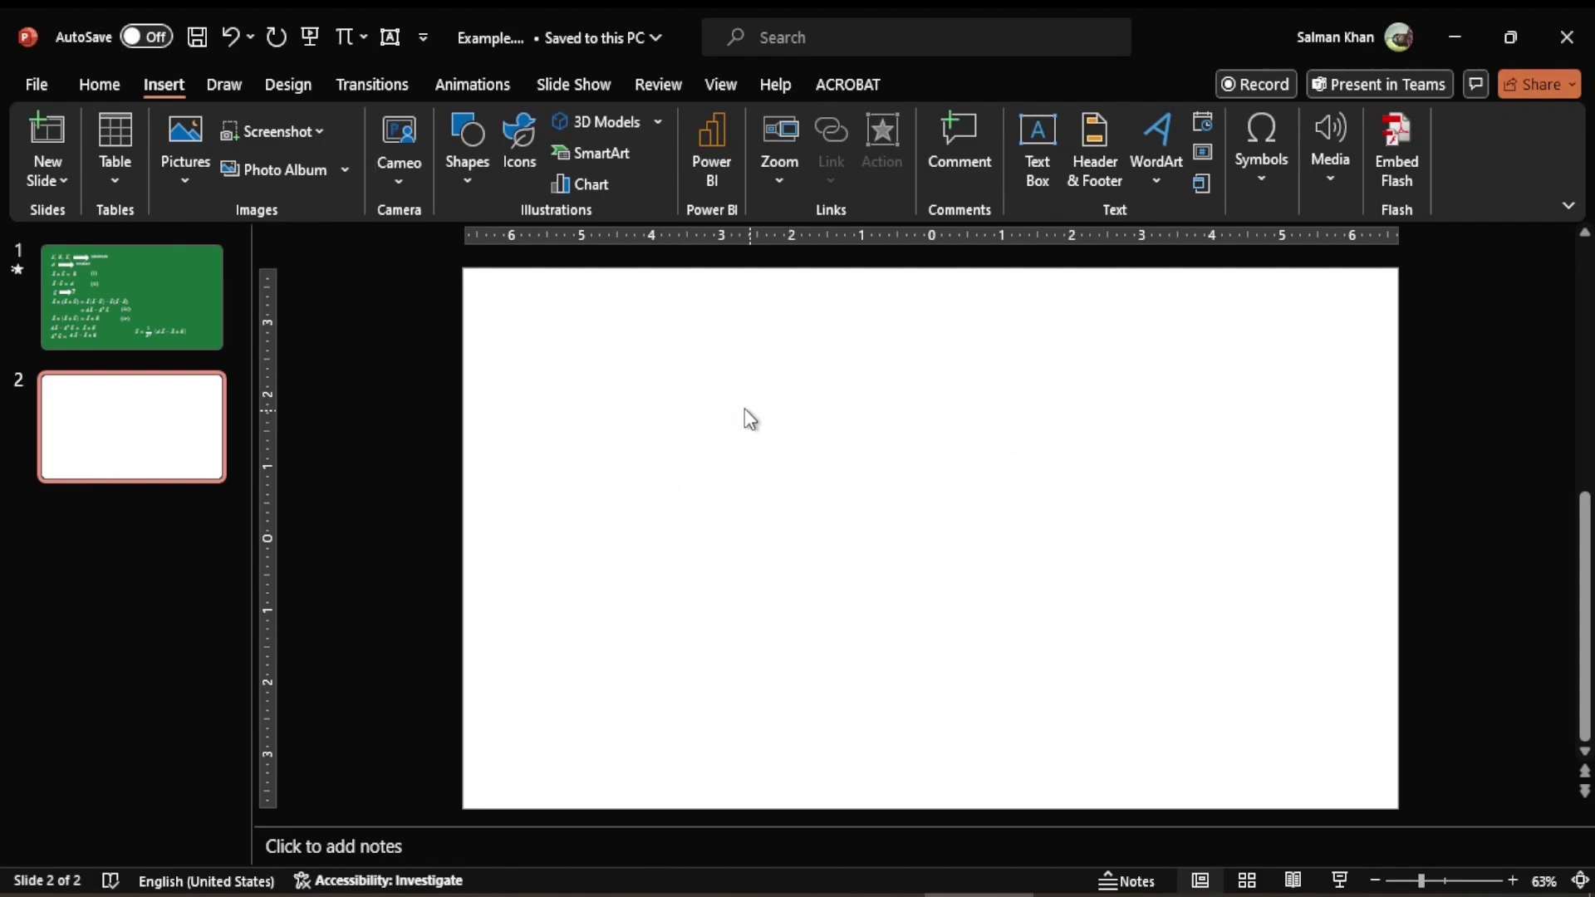
- Try Insert > Media > Screen Recording on the blank slide and dismiss the error it raises
click(1336, 158)
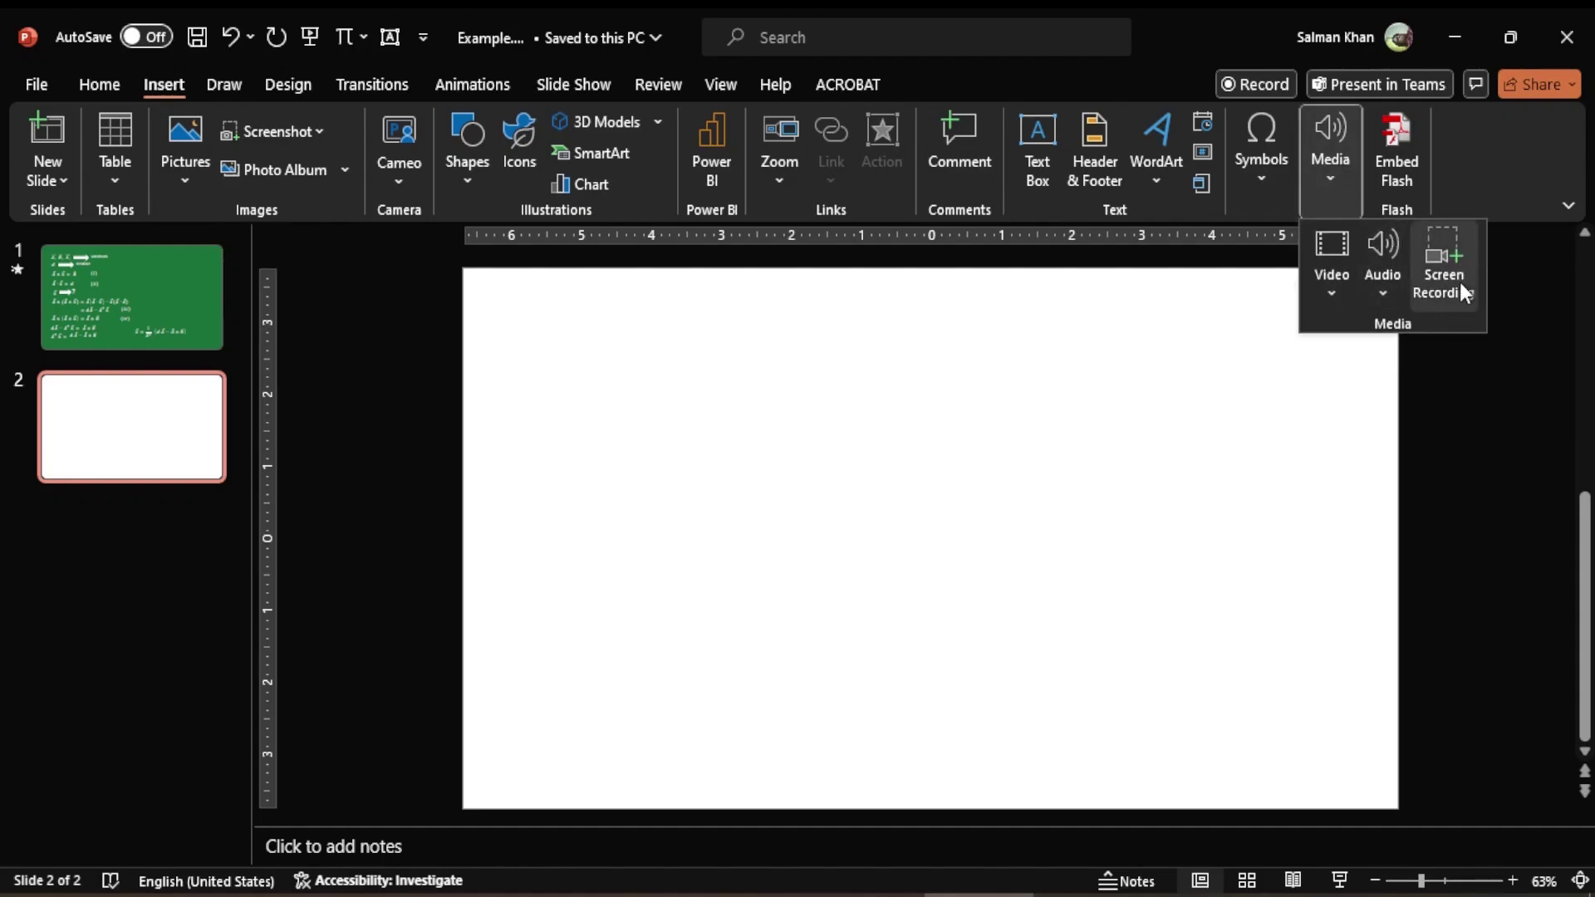
click(1461, 282)
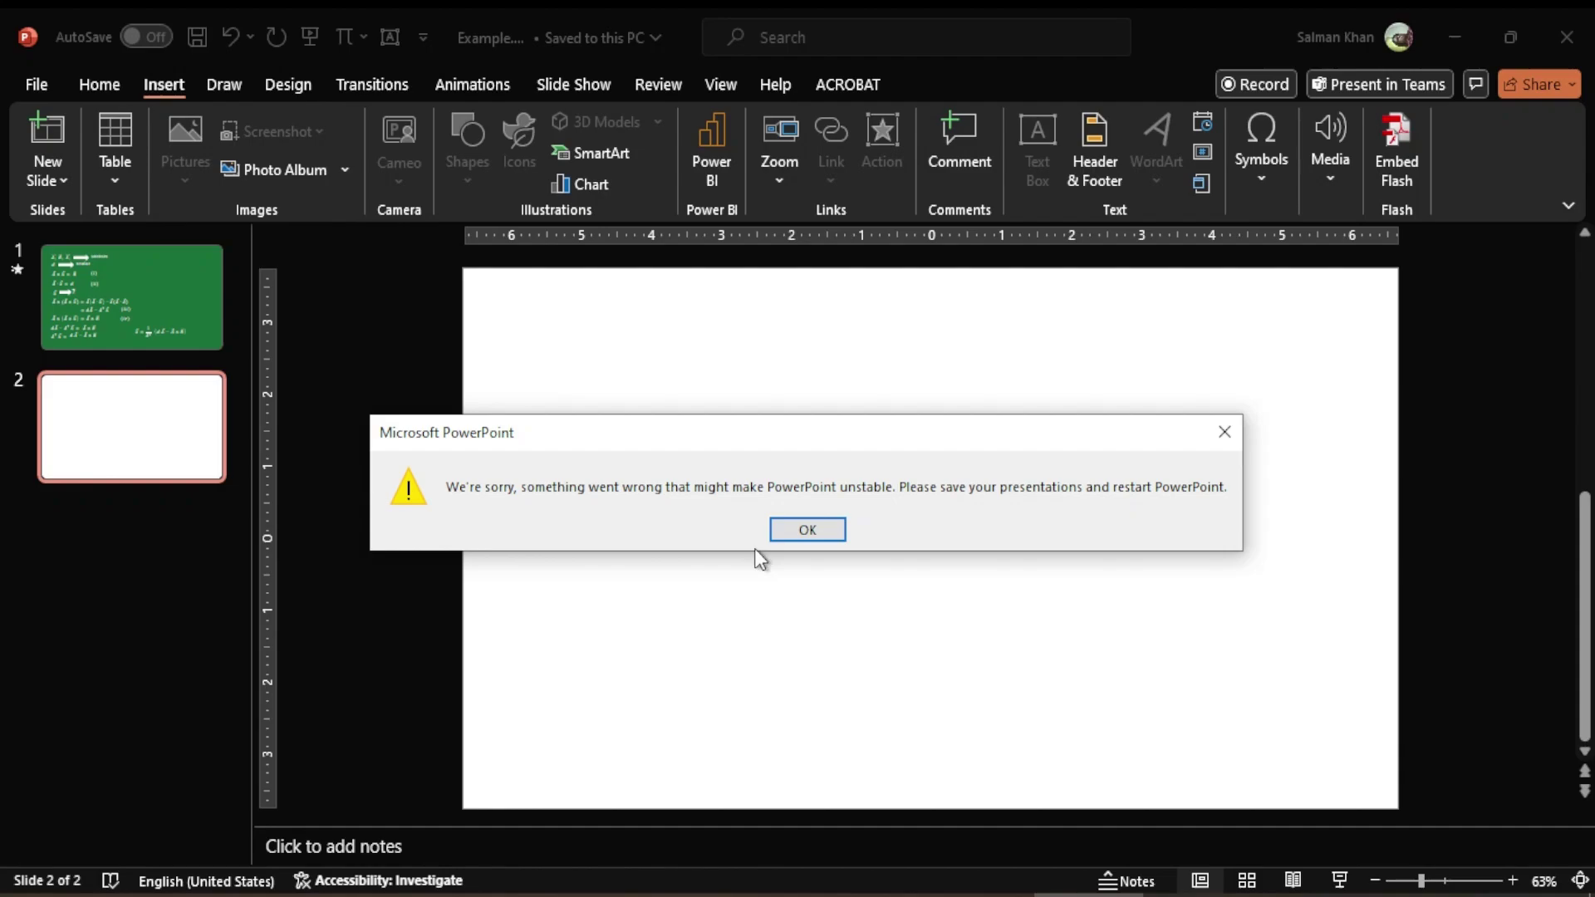
click(807, 530)
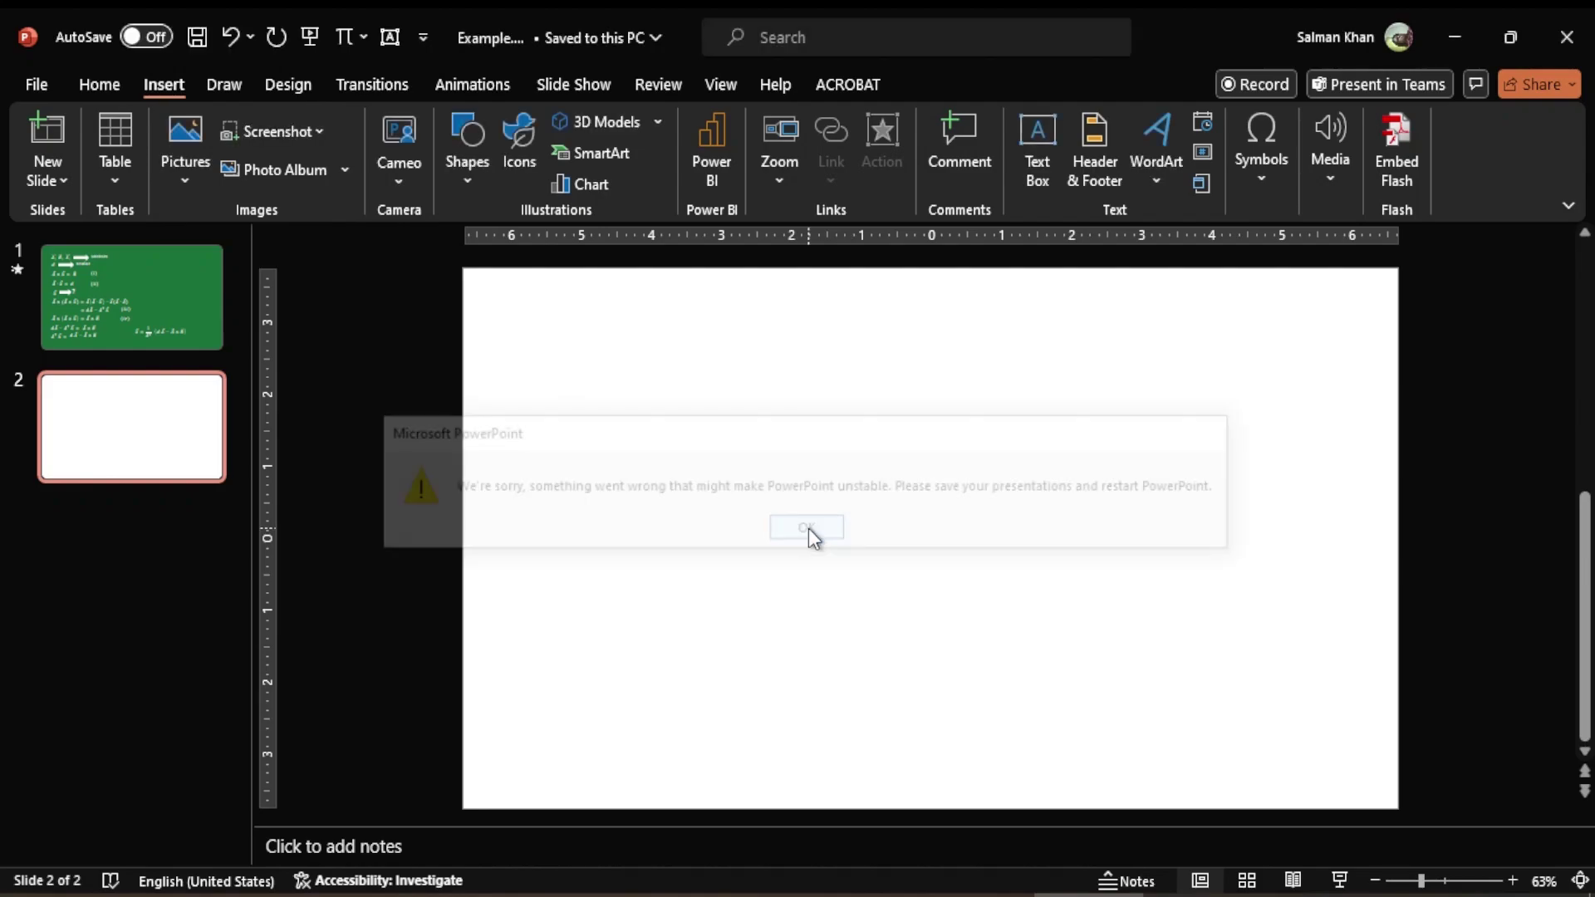
- Close PowerPoint, then reopen powerpoint.pptx from File Explorer, answering the safe-mode prompt
click(1572, 36)
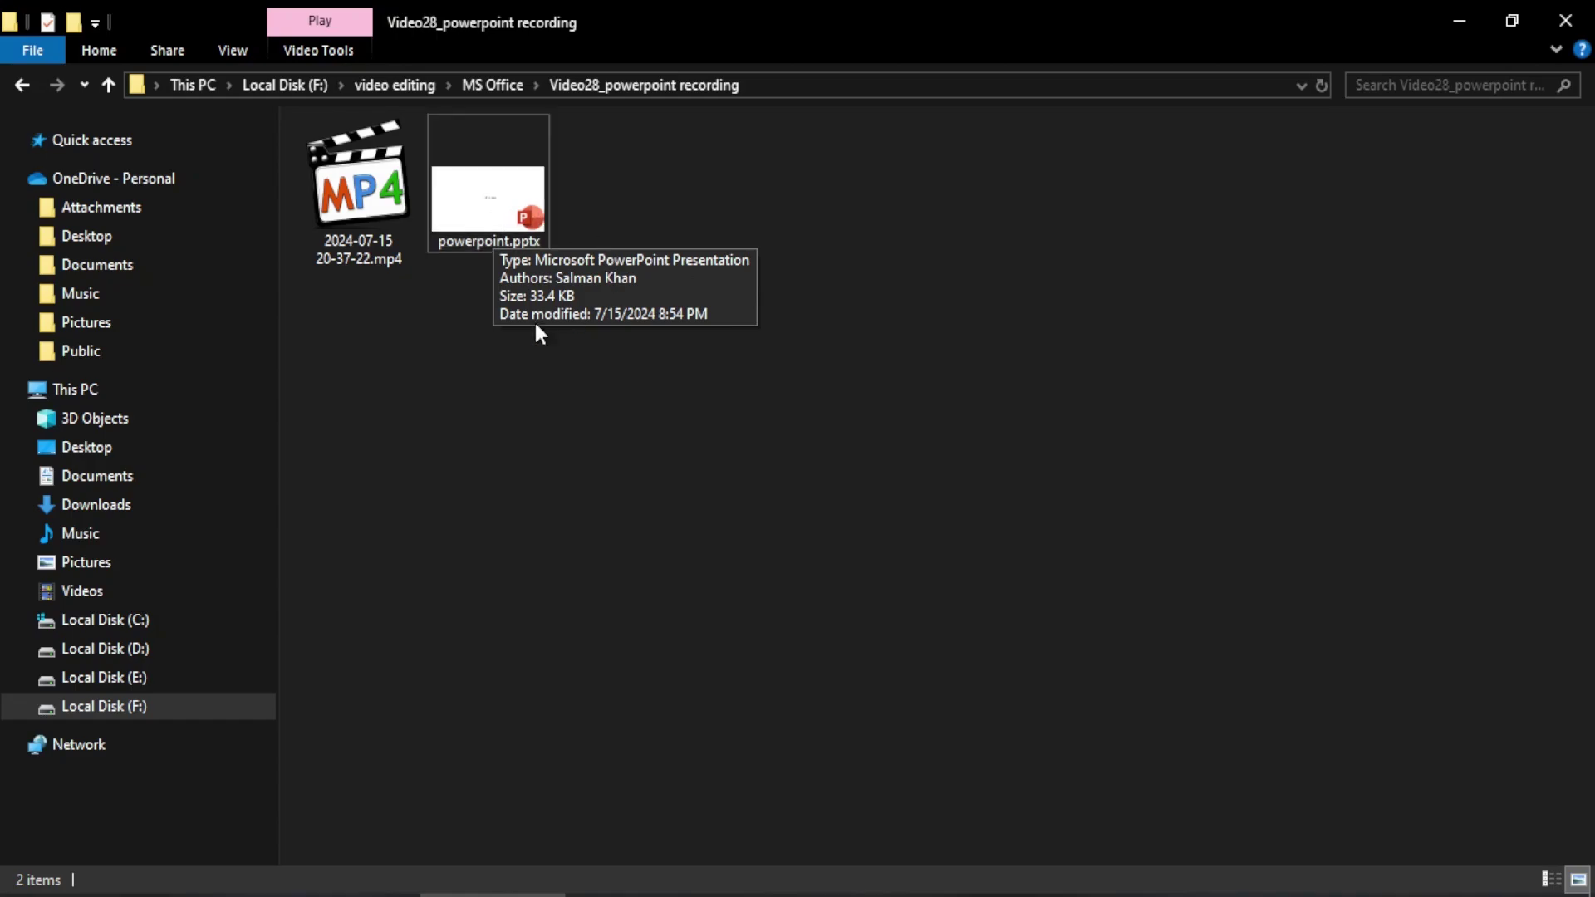
click(488, 211)
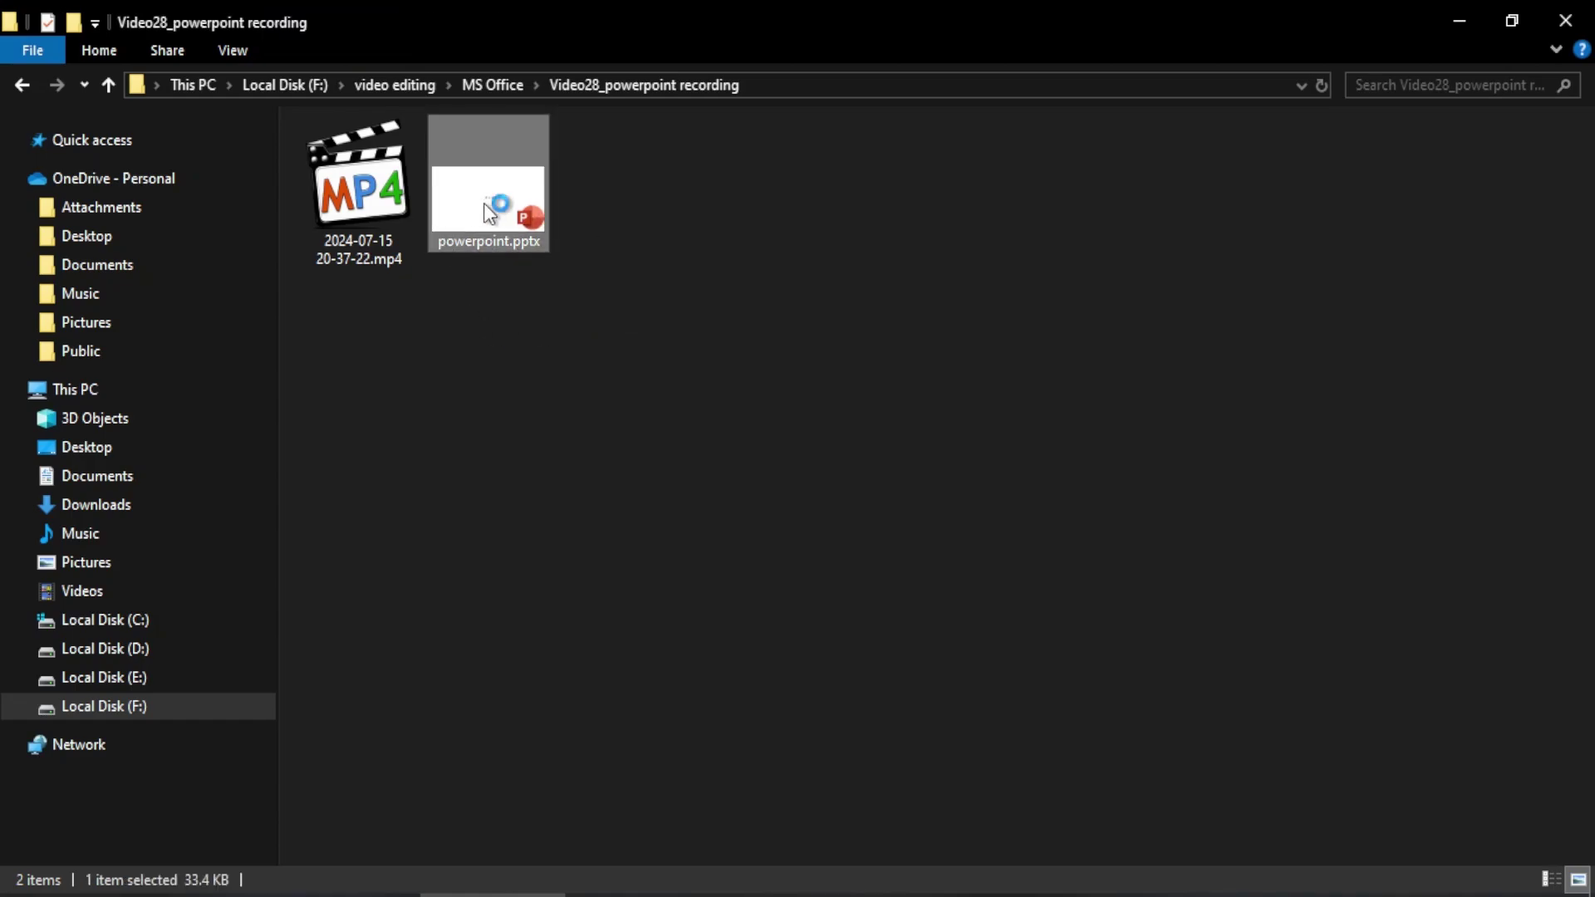
double_click(490, 213)
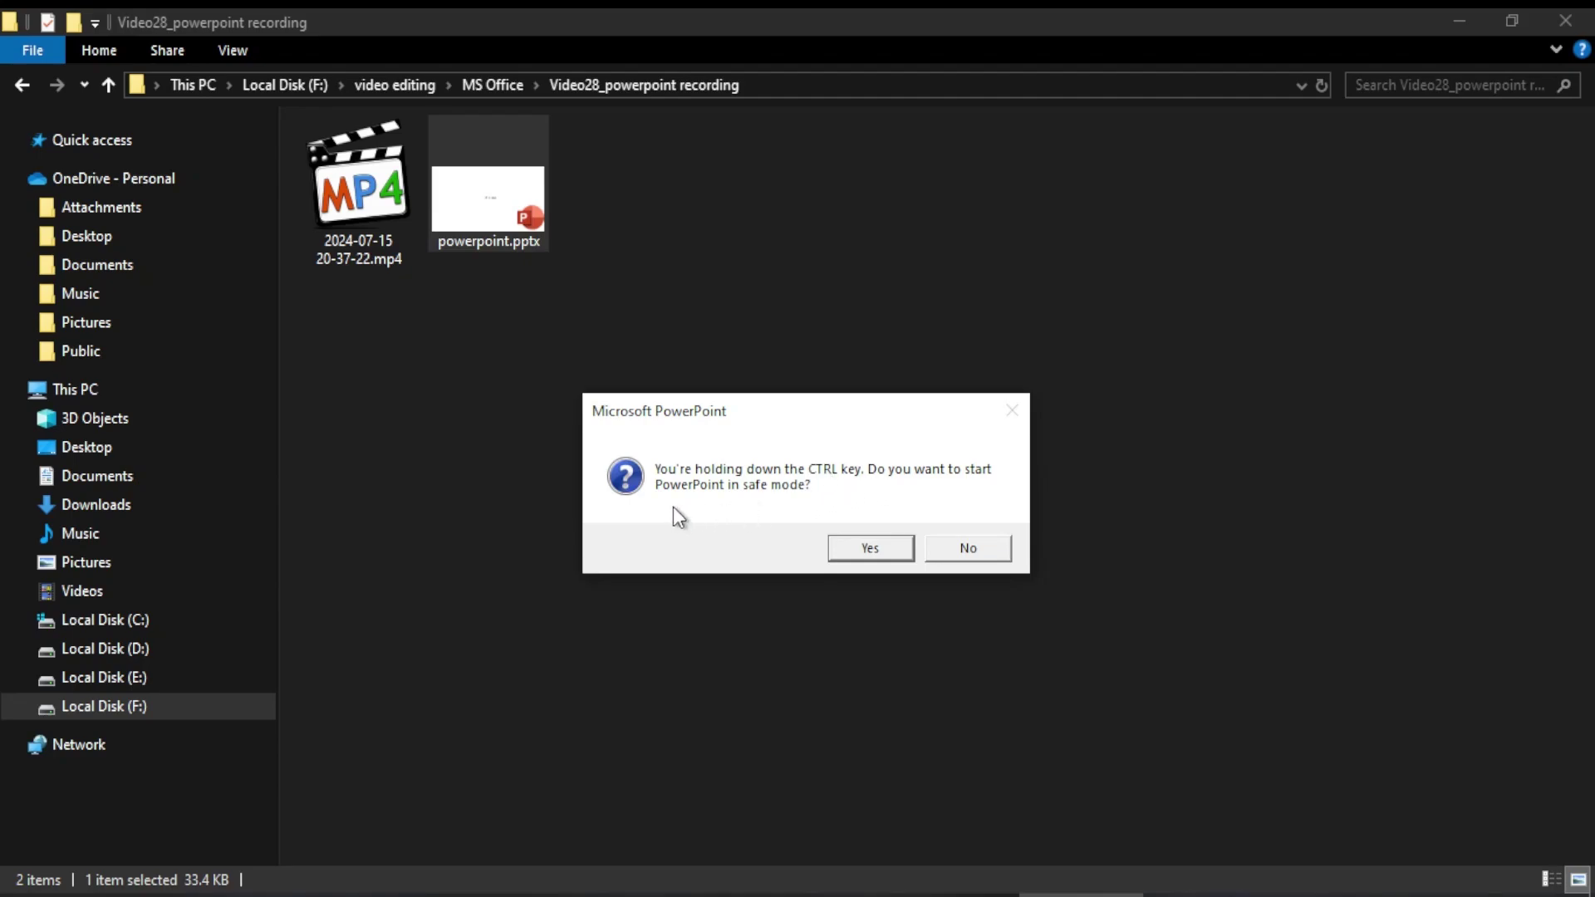
click(859, 551)
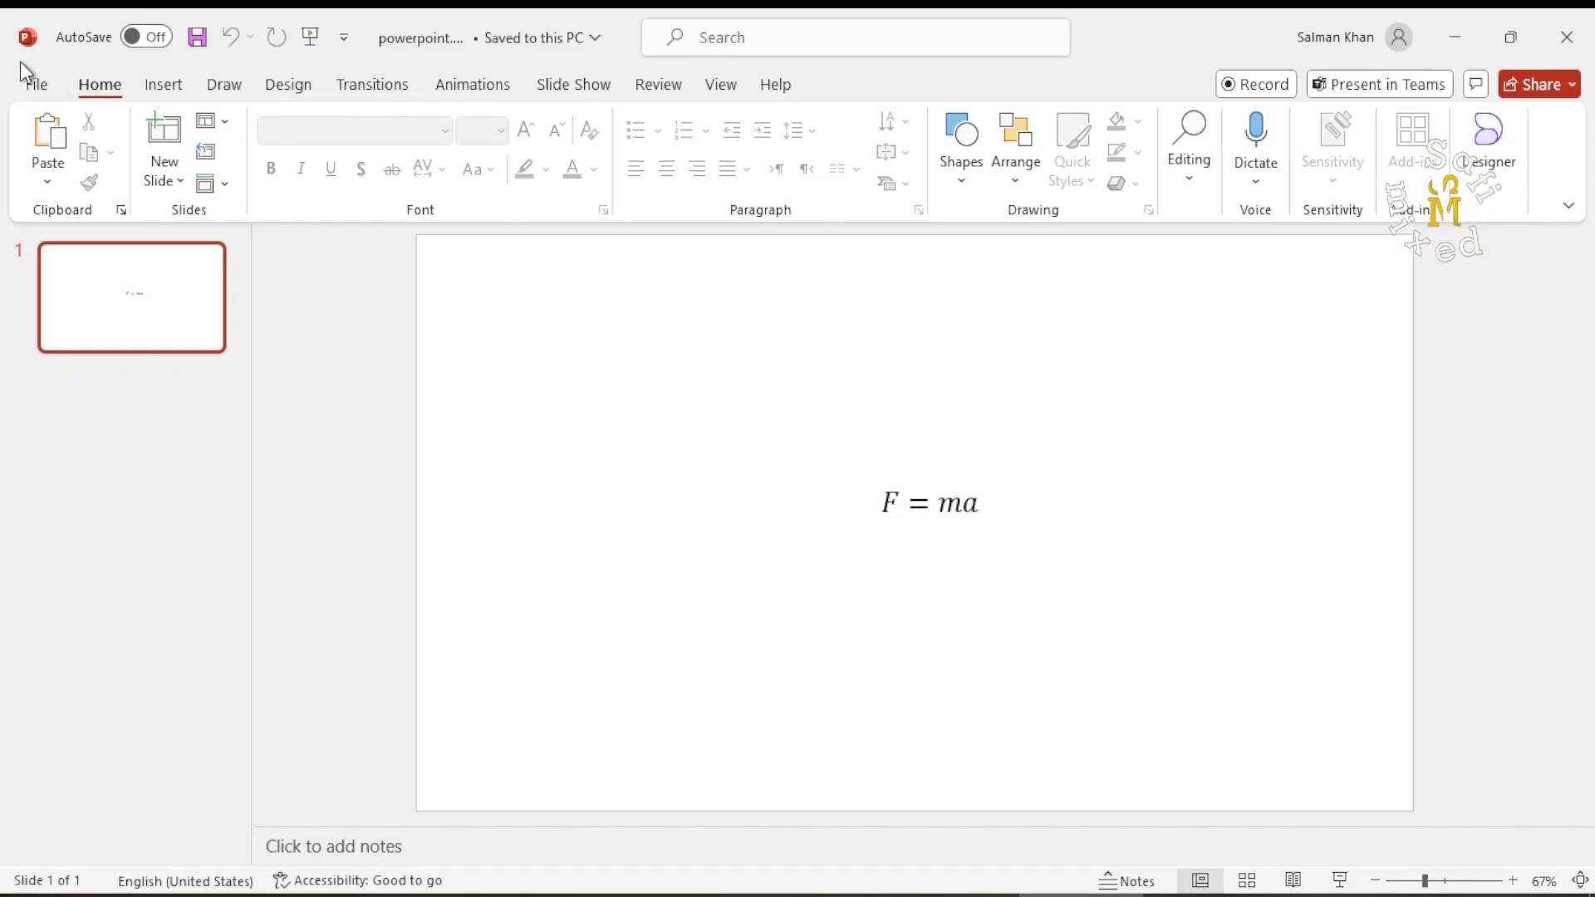
- Retry Screen Recording from the Insert tab, dismiss the error, and close PowerPoint
click(163, 84)
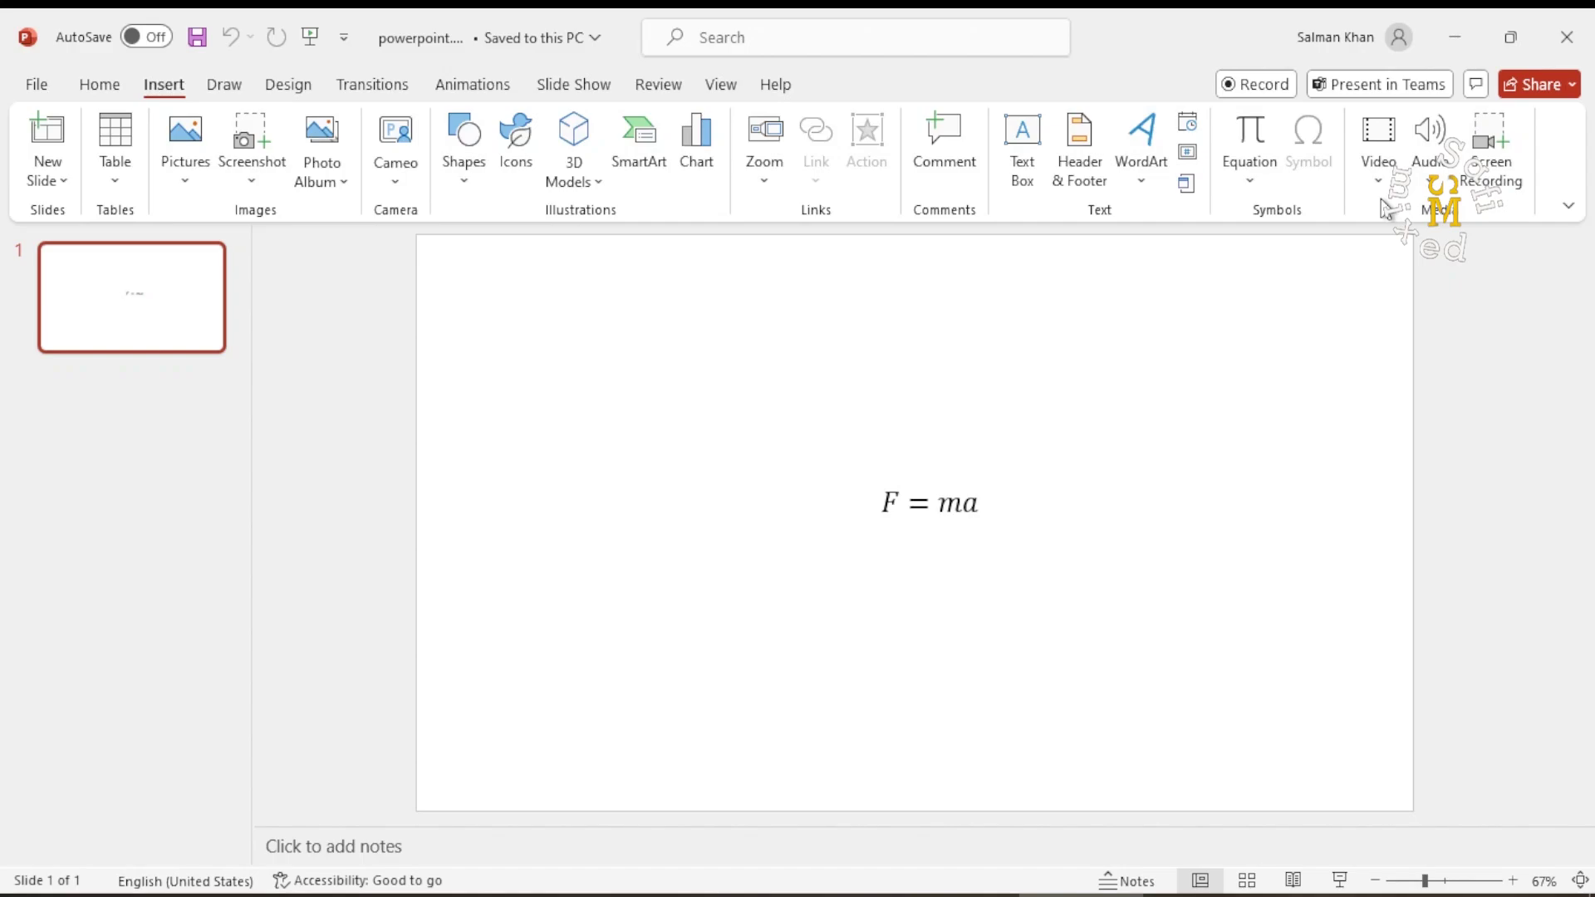
click(1493, 181)
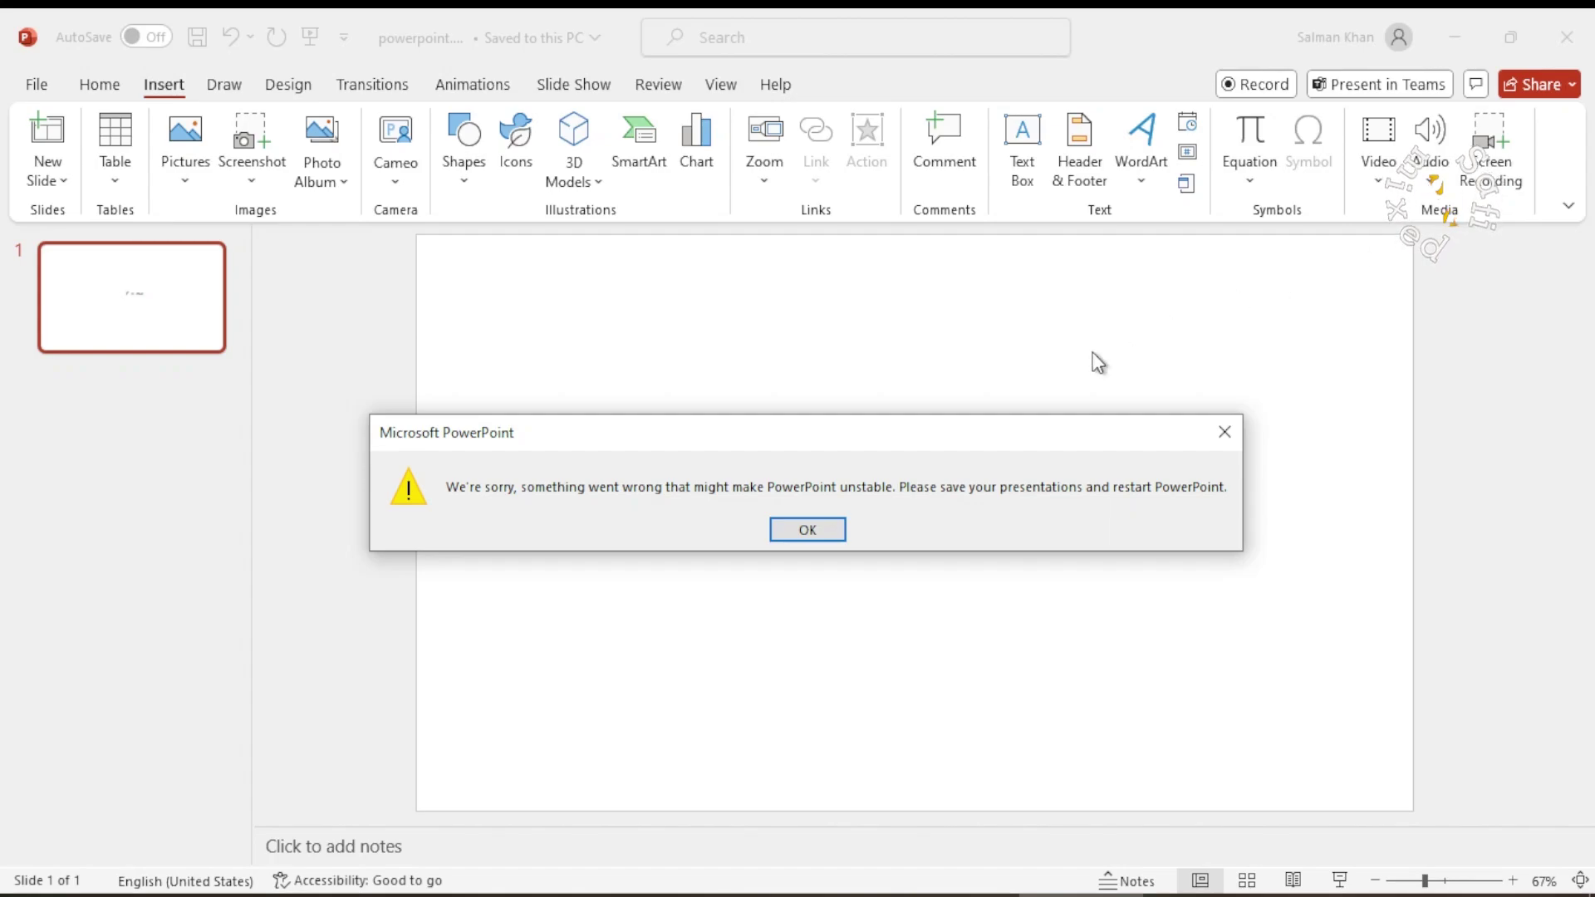
click(808, 529)
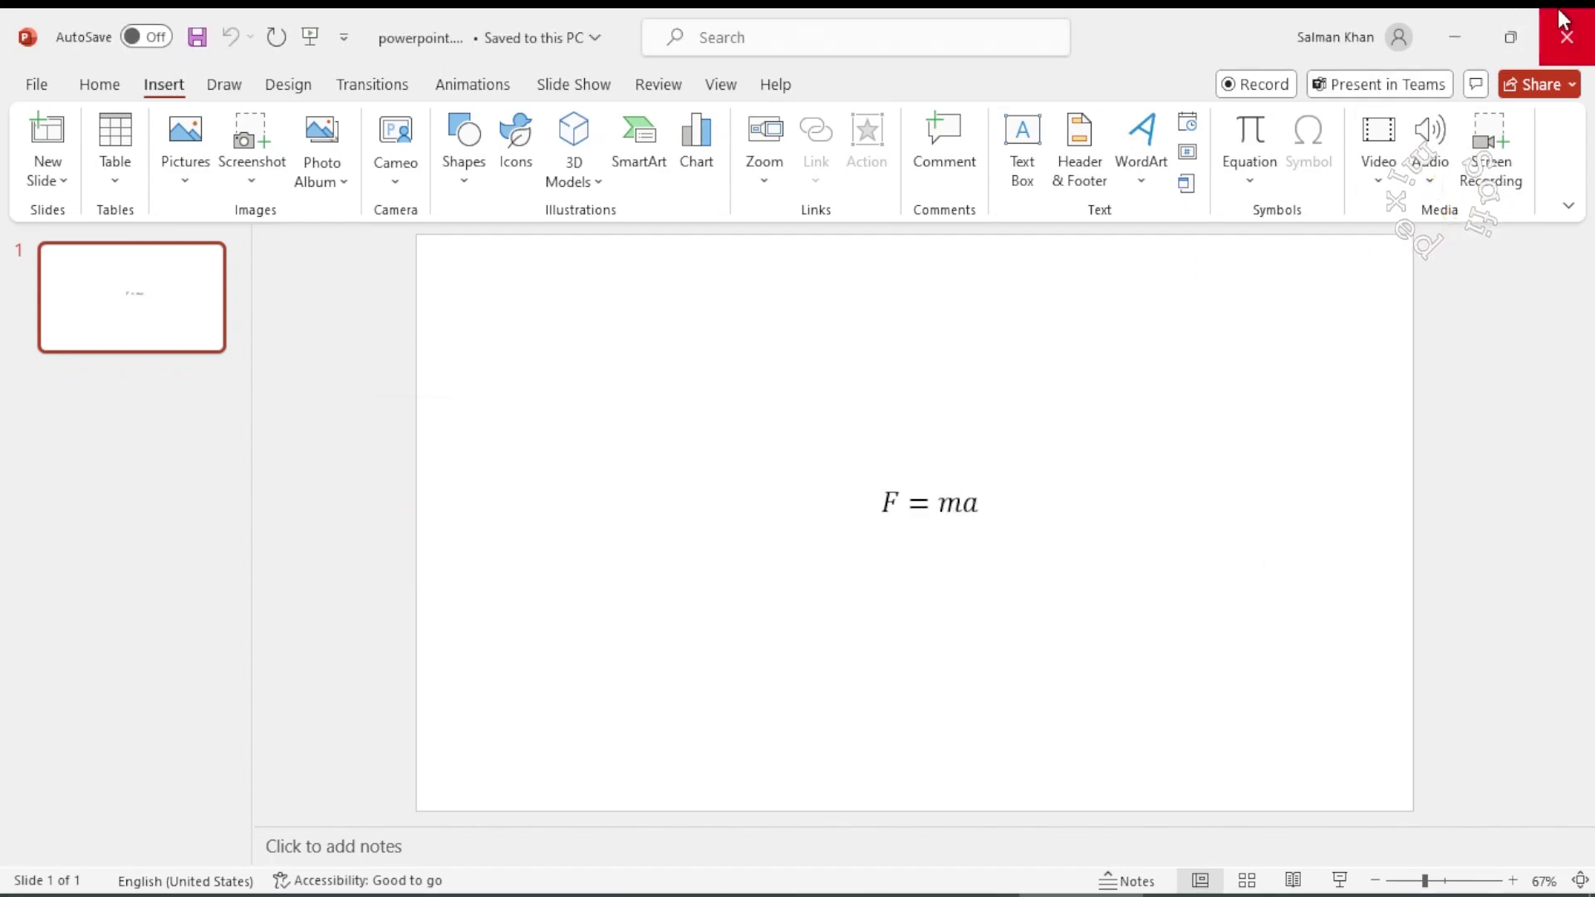
click(1575, 42)
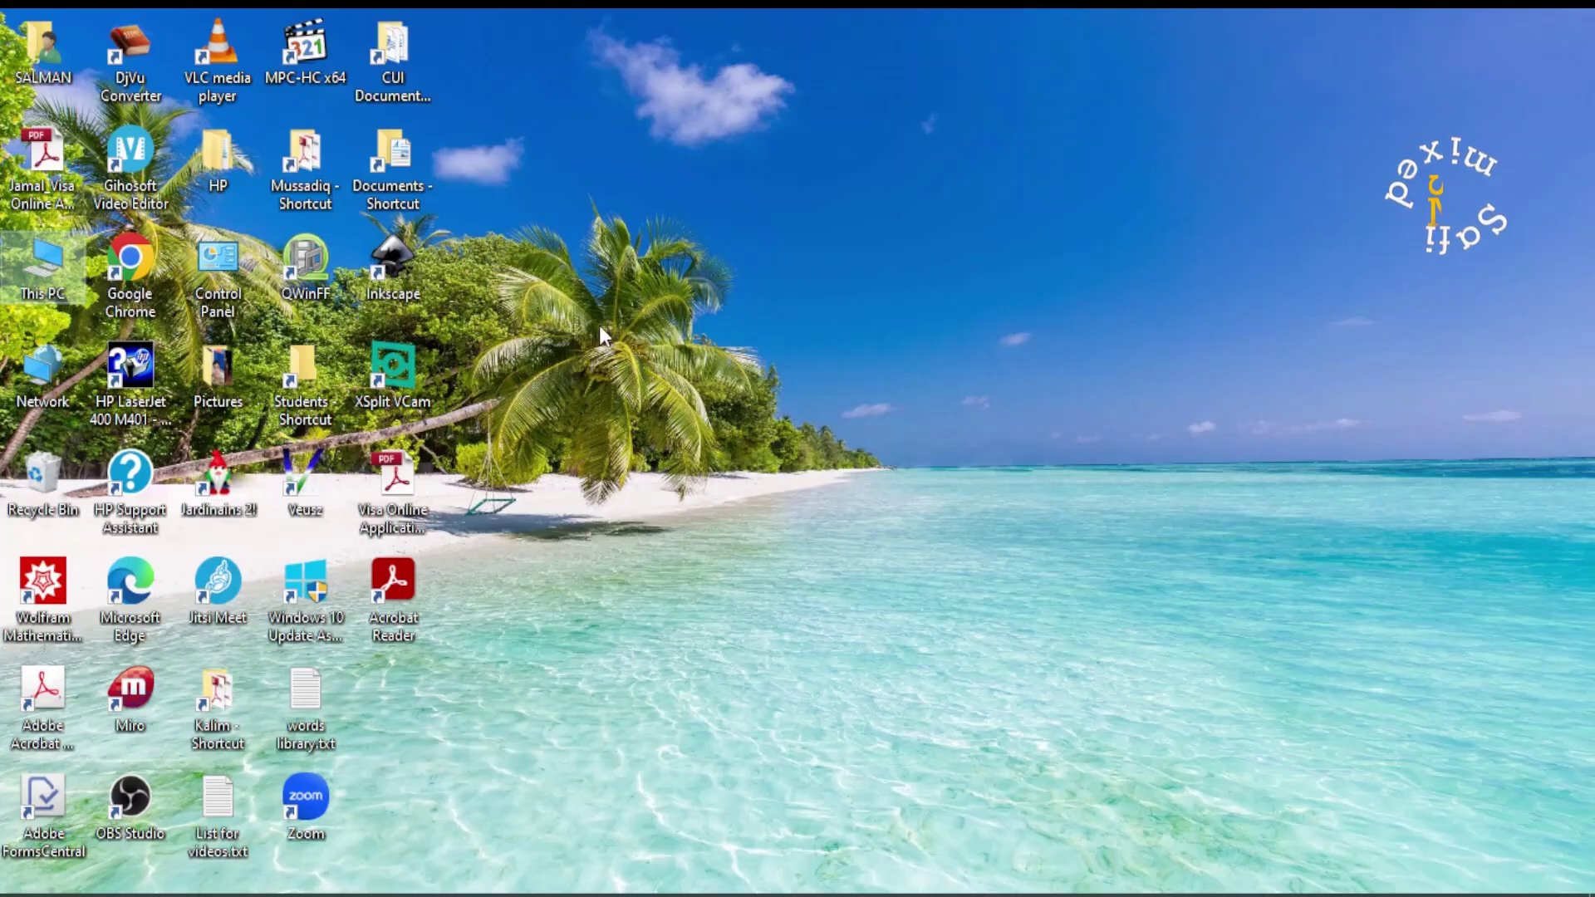
- Open Control Panel from the desktop and go to Programs and Features
click(222, 264)
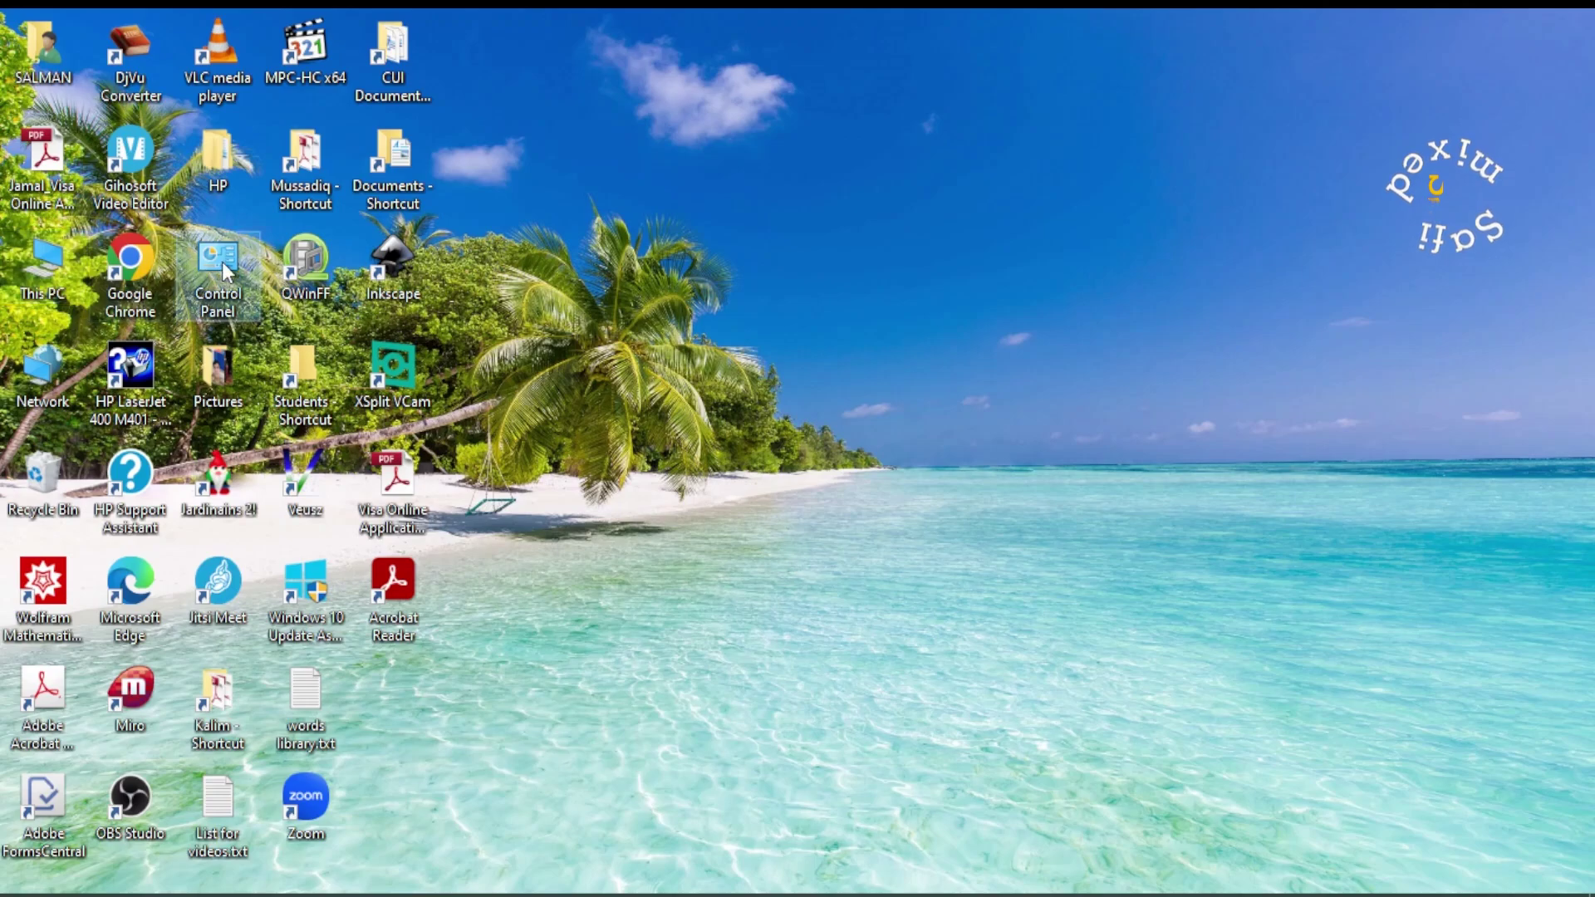
double_click(222, 262)
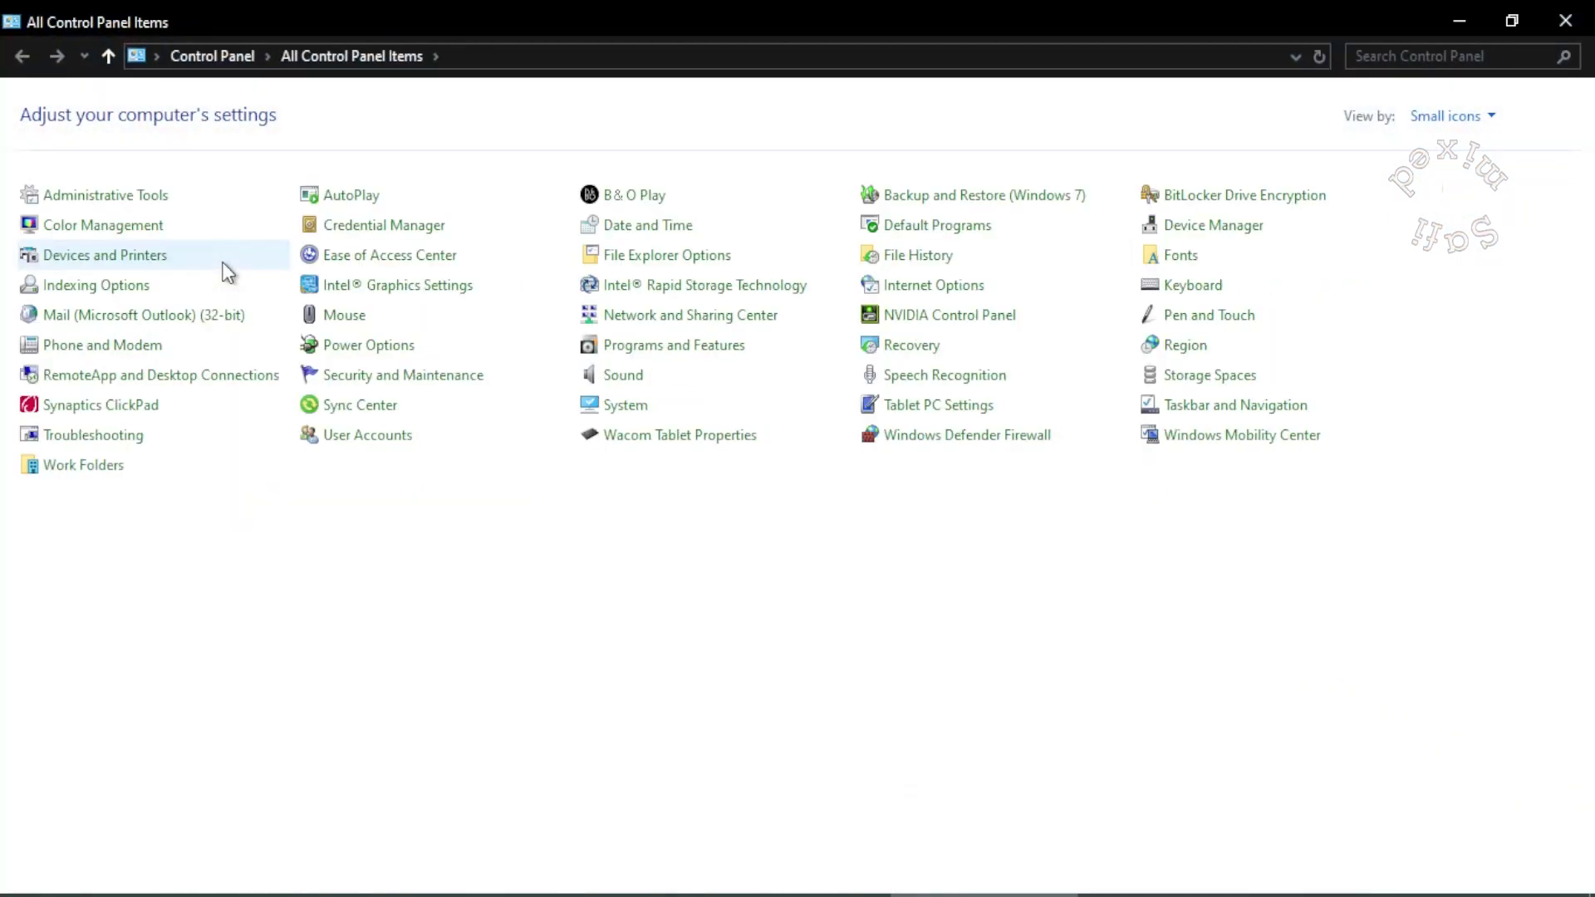
click(677, 353)
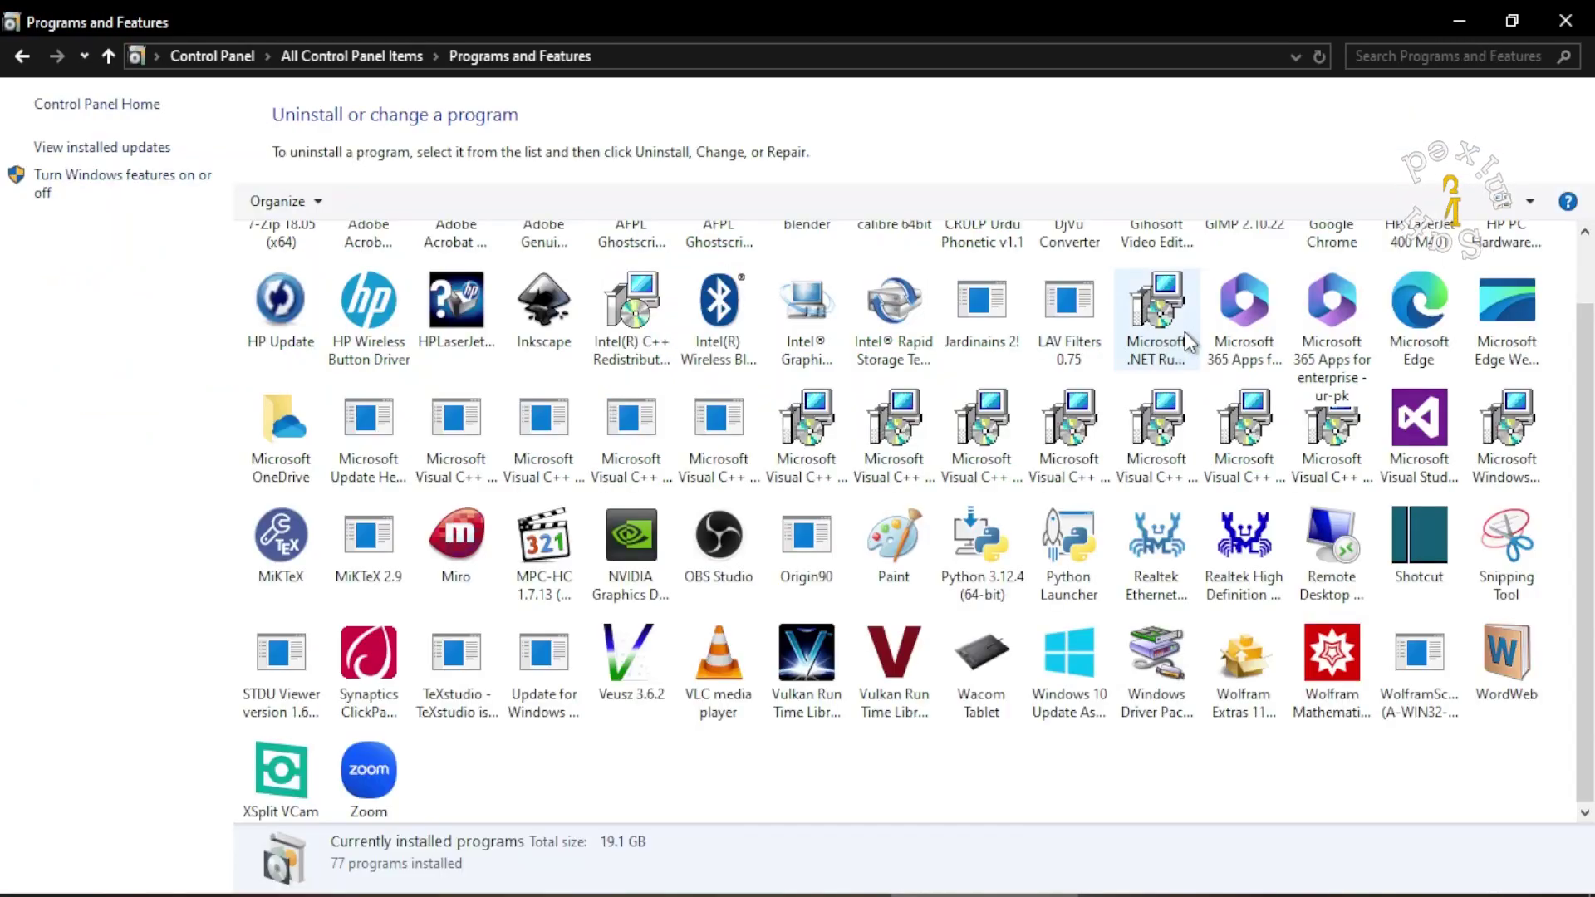
- Choose Change on Microsoft 365 Apps and run a Quick Repair, letting it close PowerPoint
right_click(1325, 320)
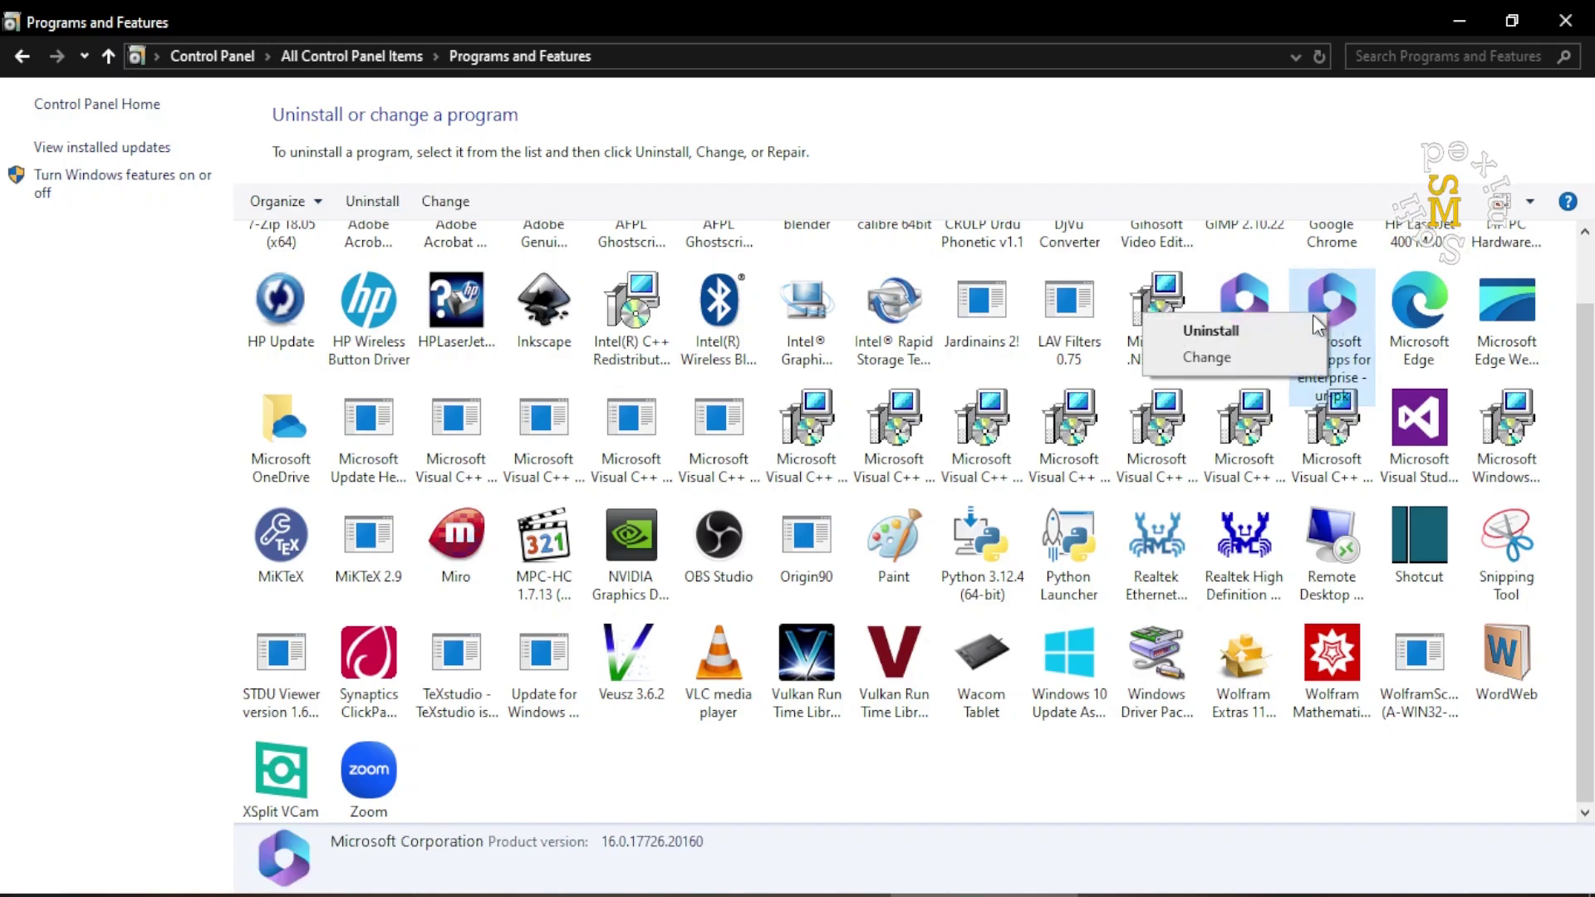
click(1231, 359)
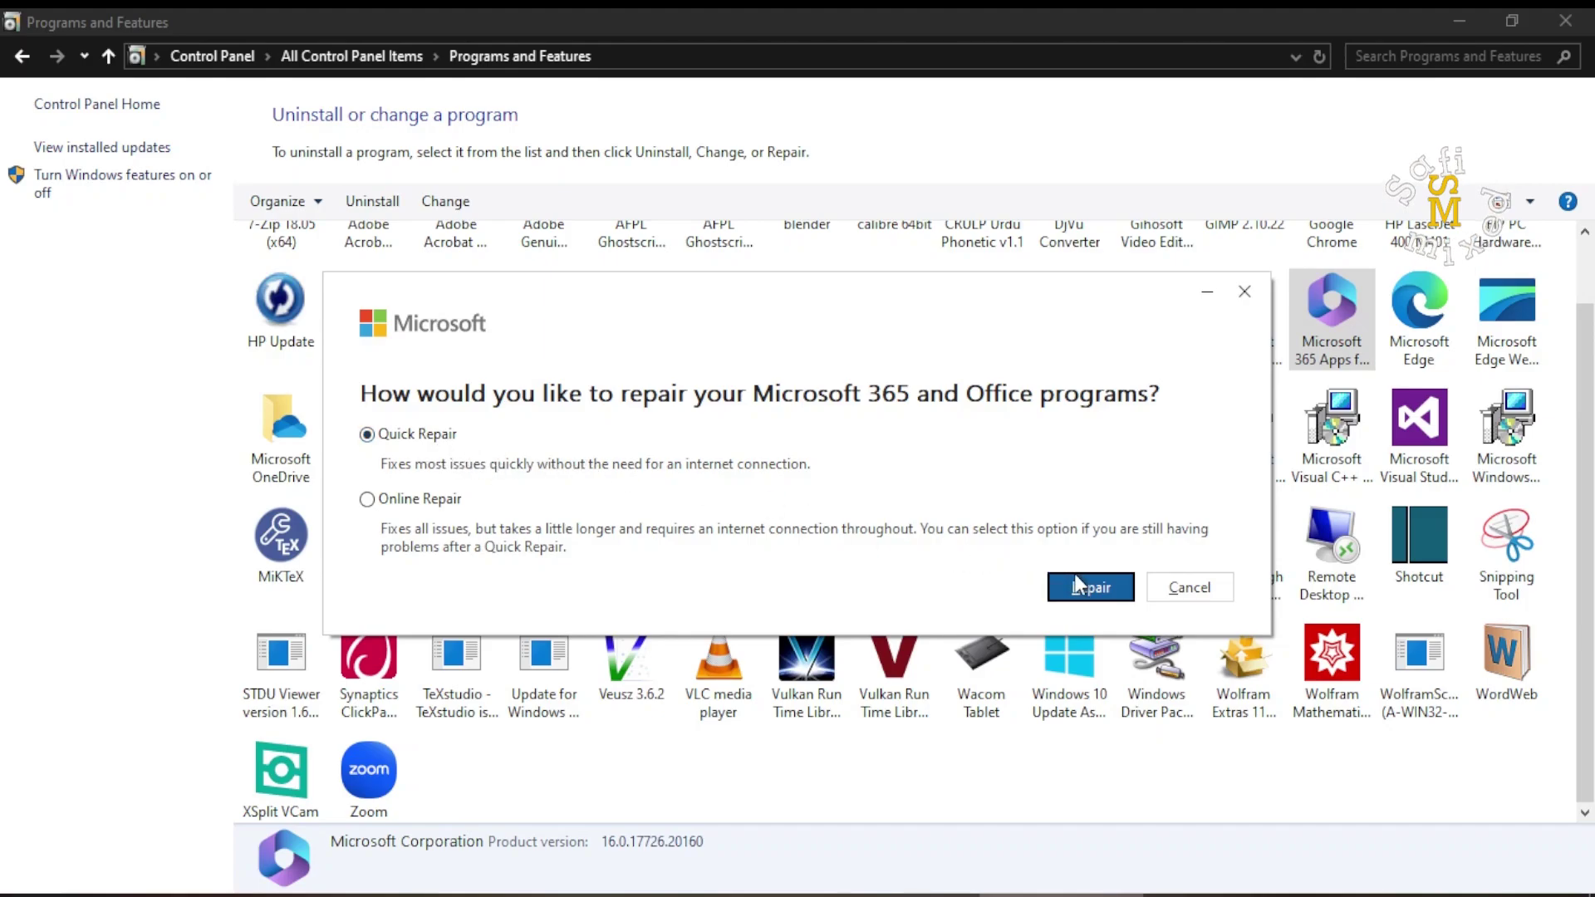
click(1090, 589)
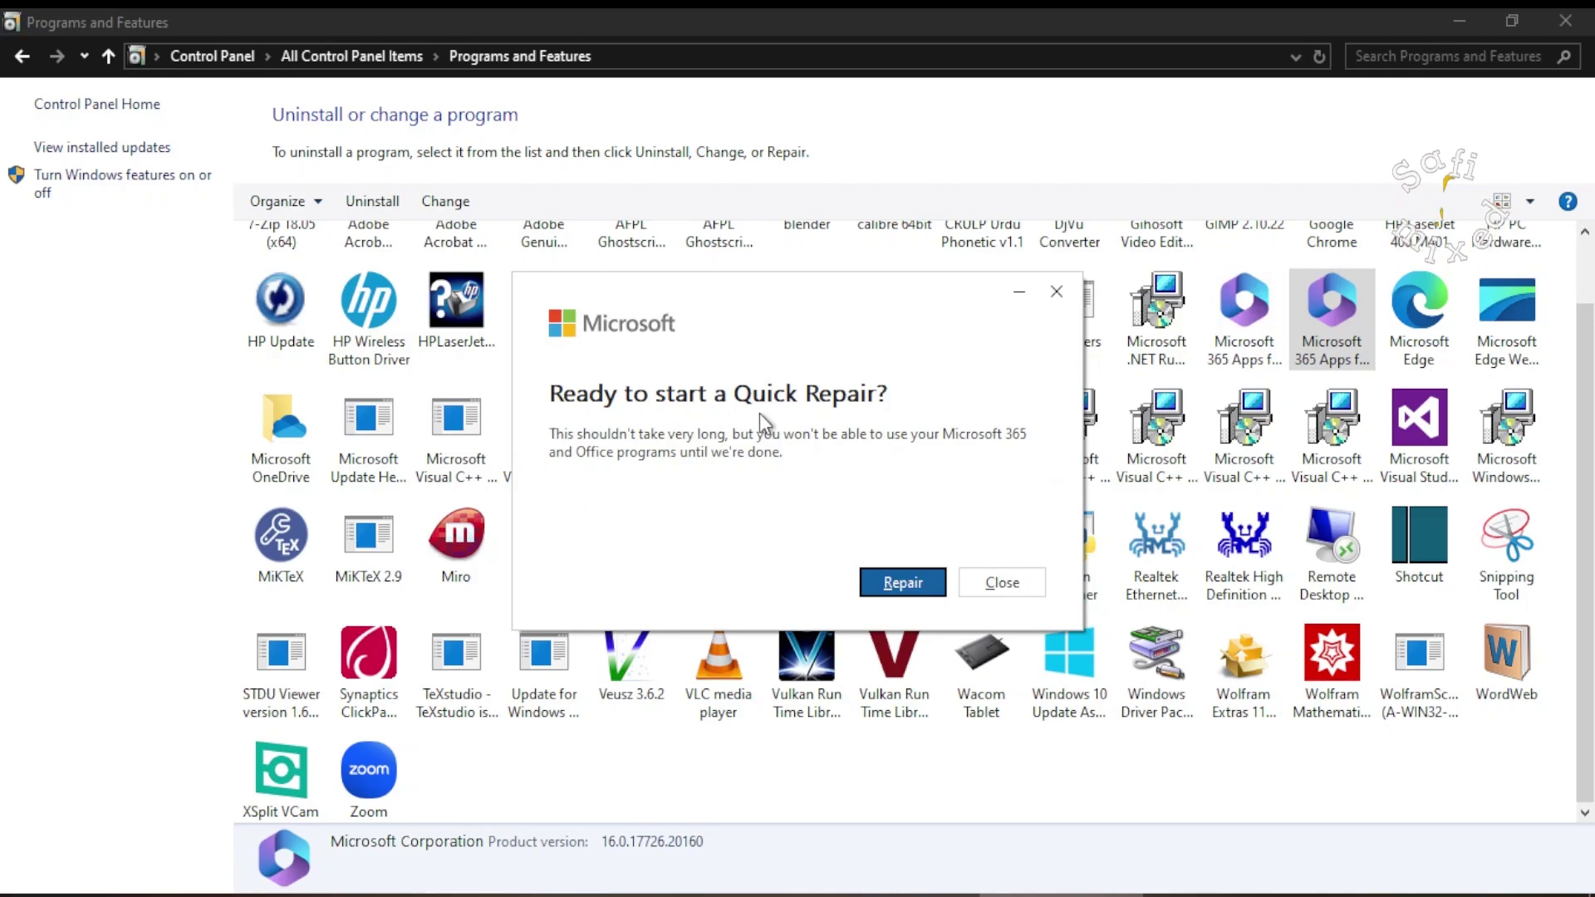
click(906, 581)
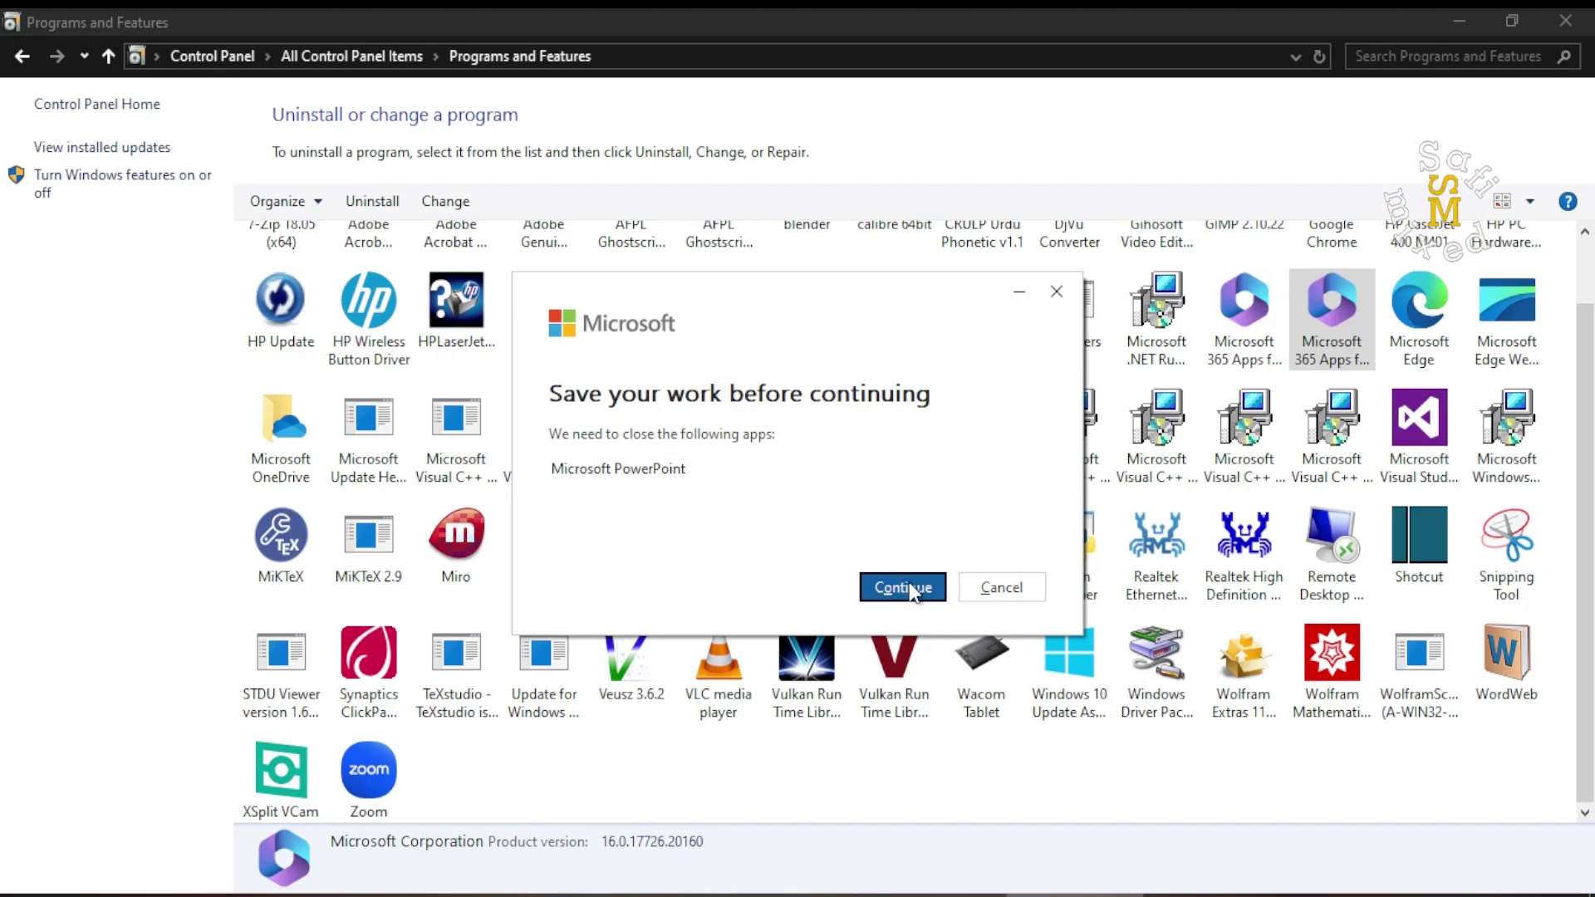
click(909, 587)
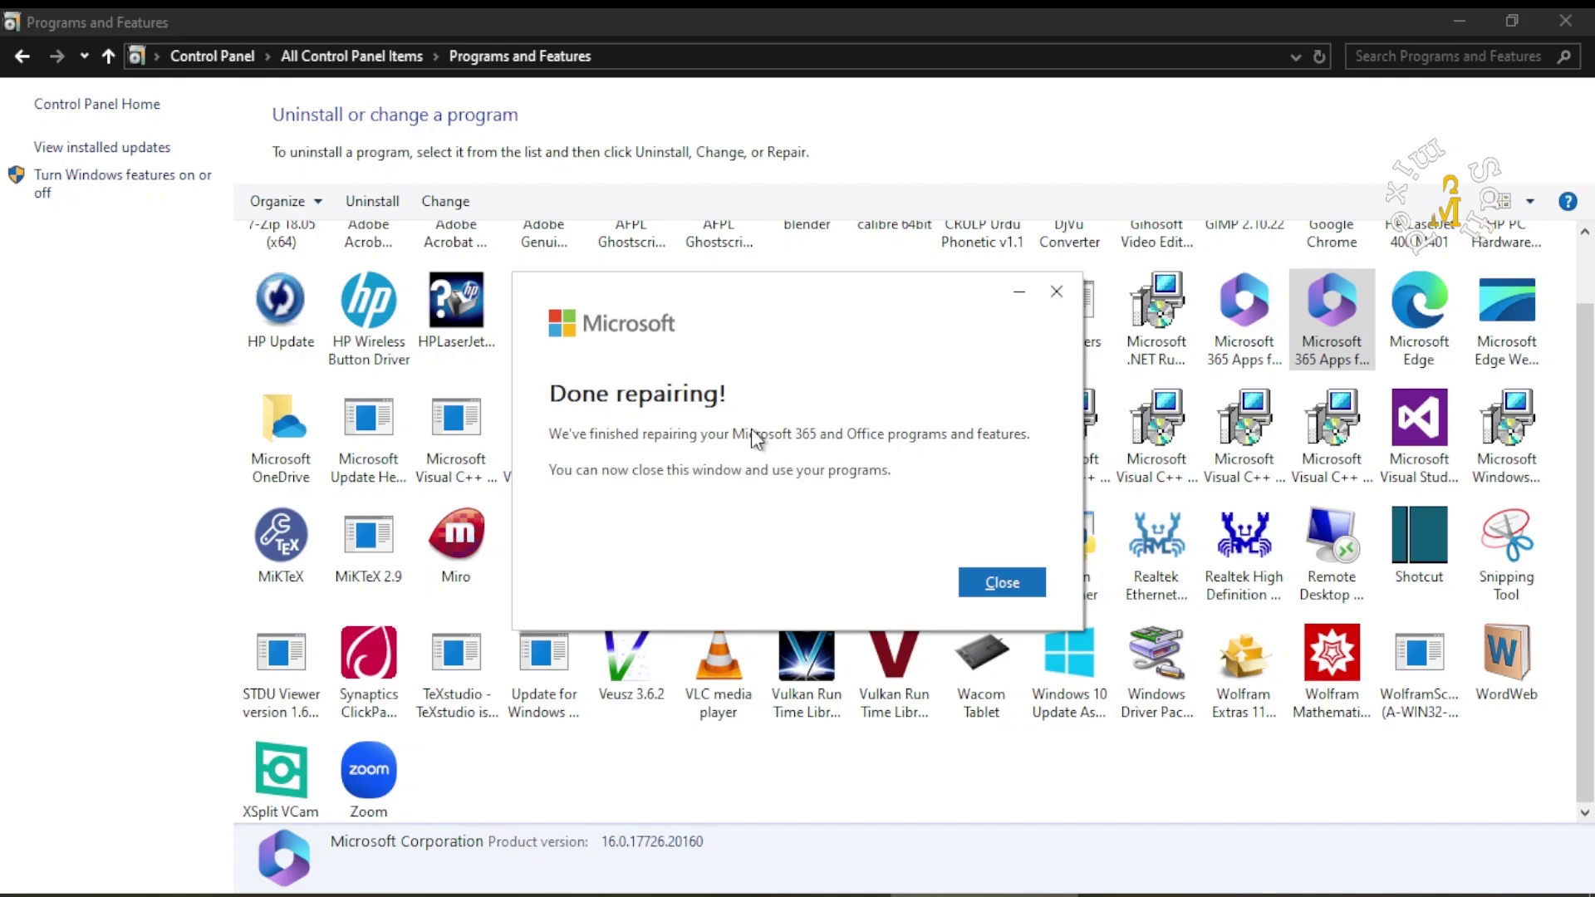
- After the Quick Repair, retry Insert > Media > Screen Recording, dismiss the crash warning, and close PowerPoint
click(1005, 582)
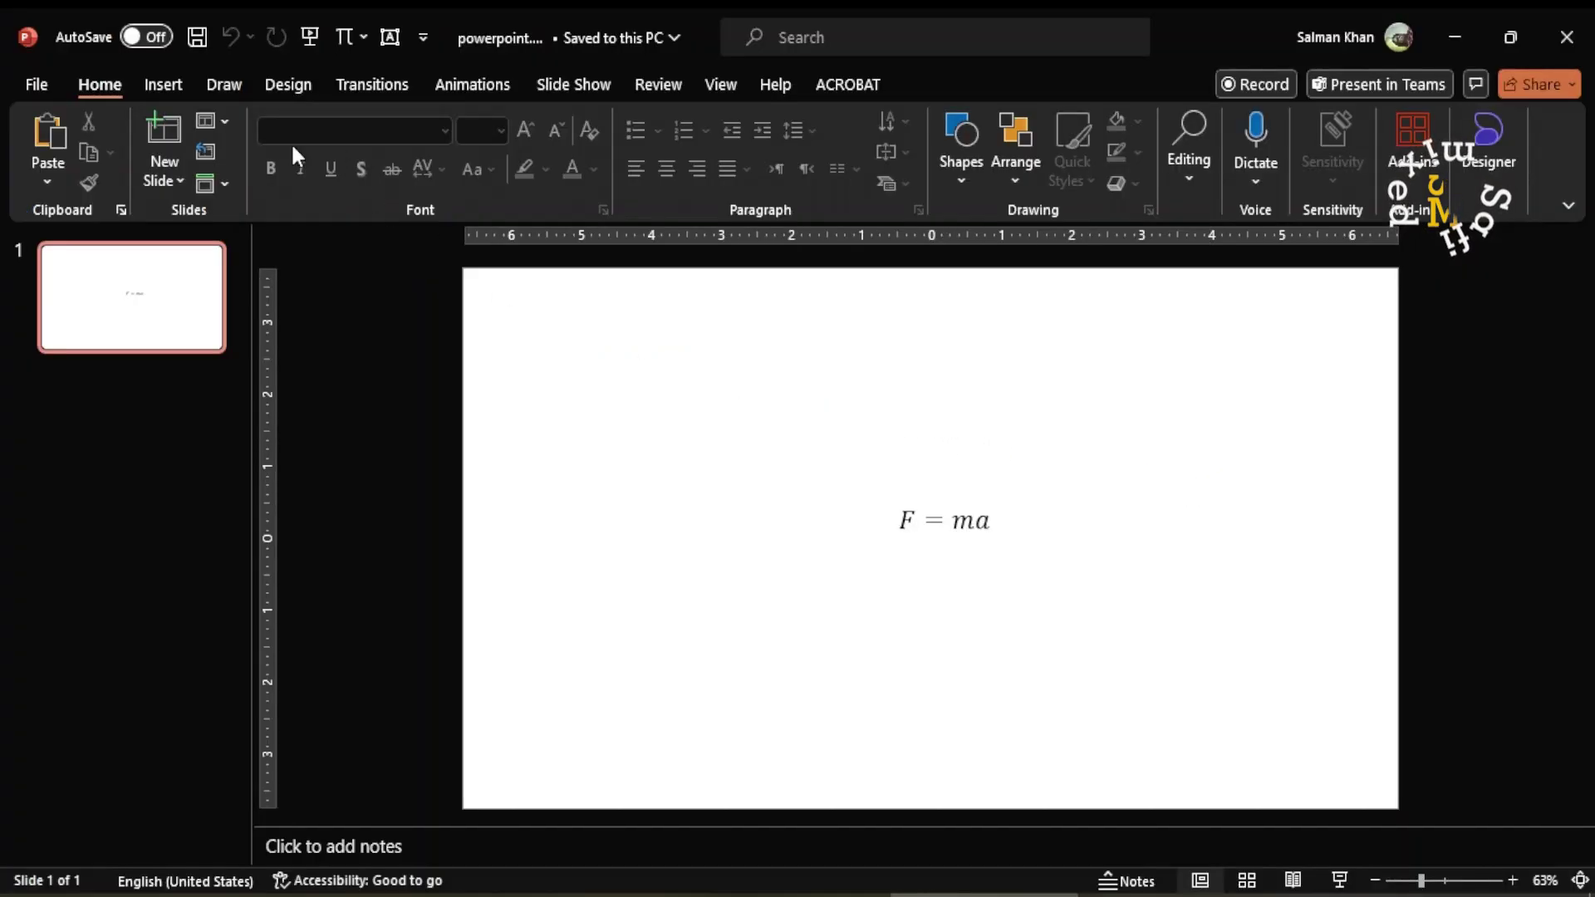
click(162, 86)
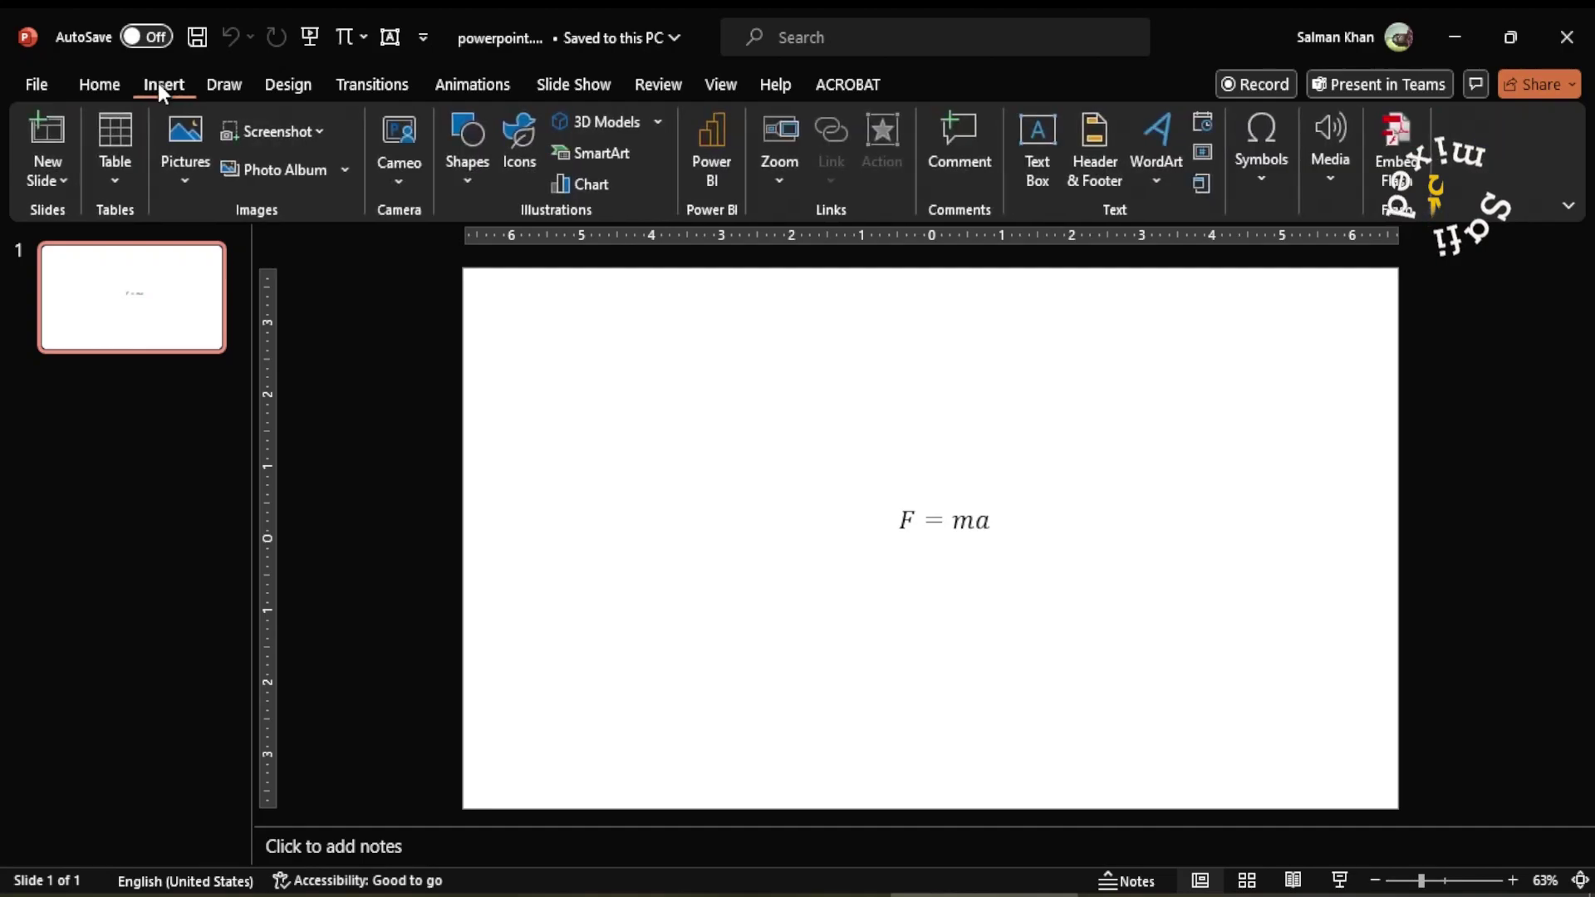
click(1341, 177)
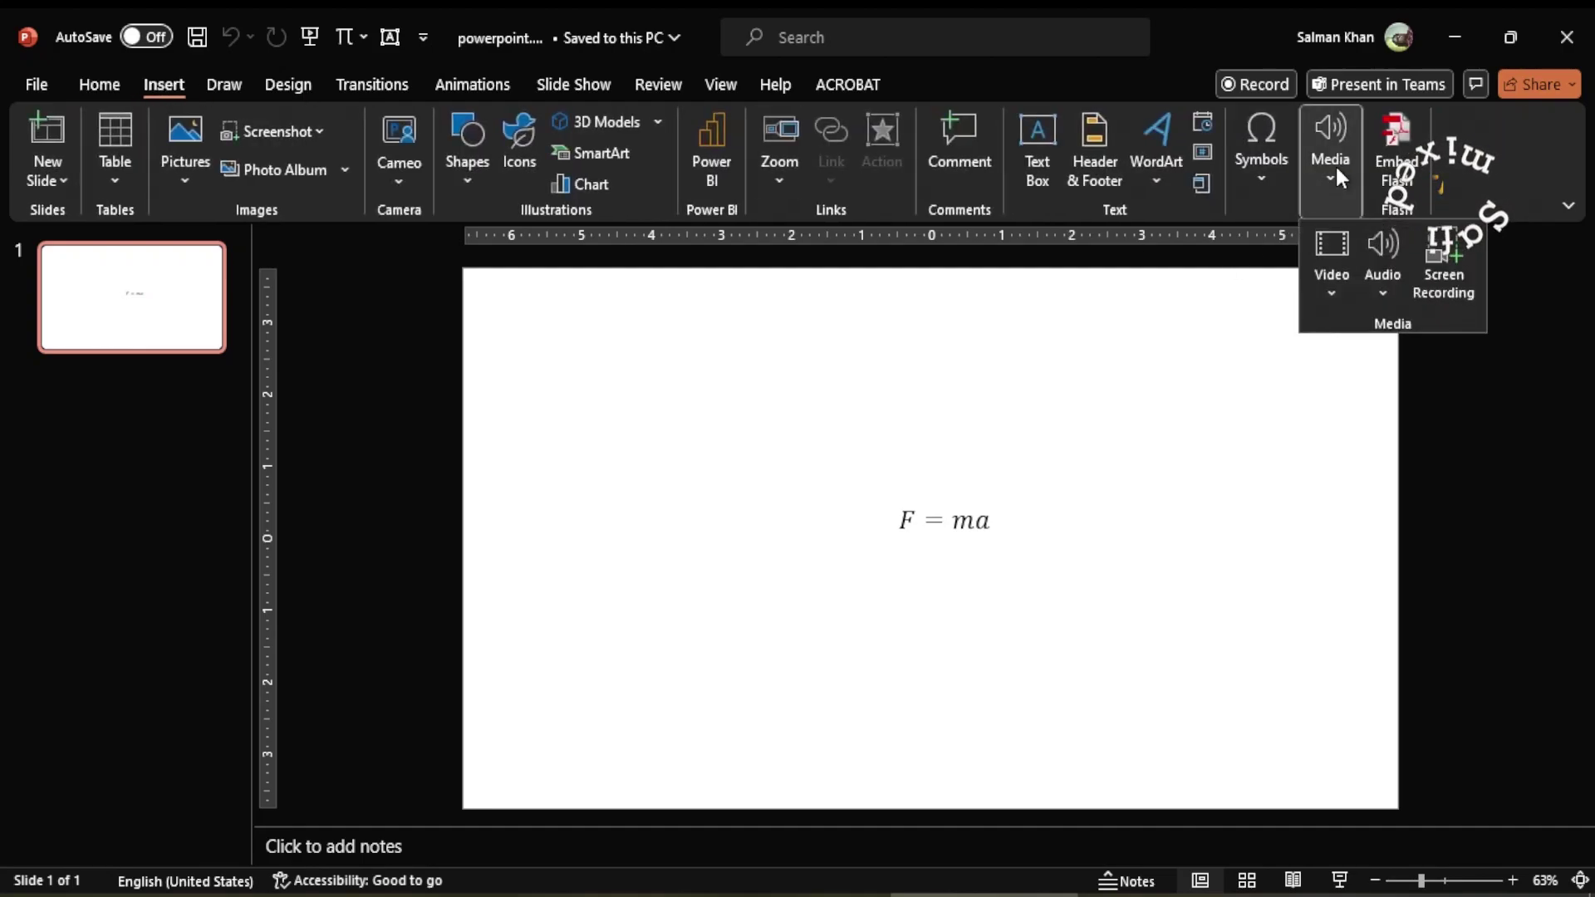
click(1455, 270)
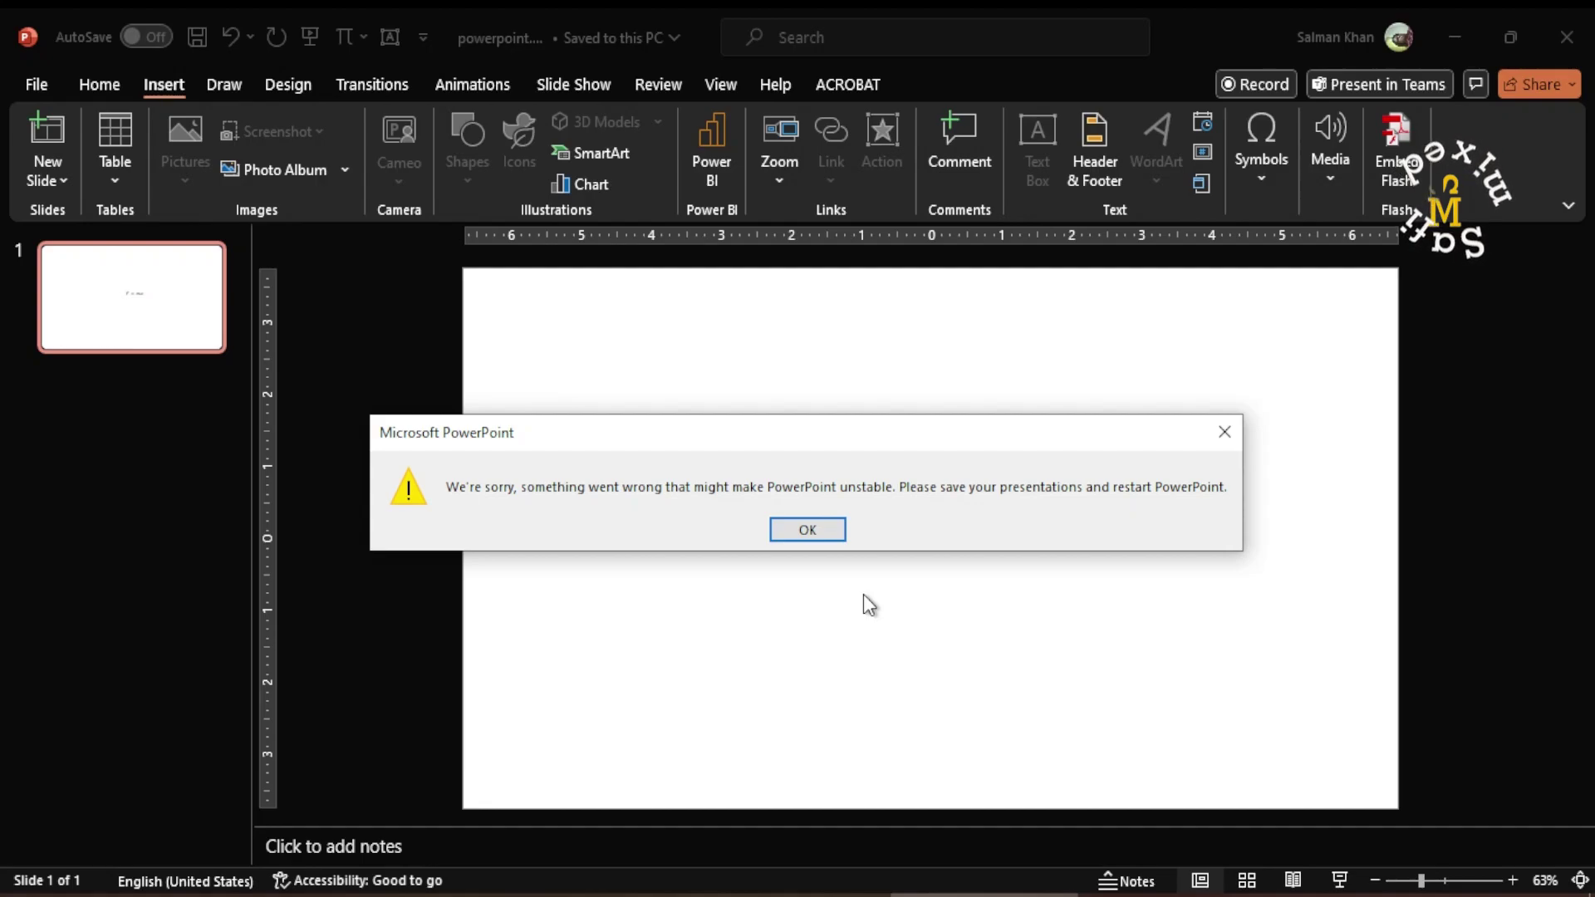
click(807, 528)
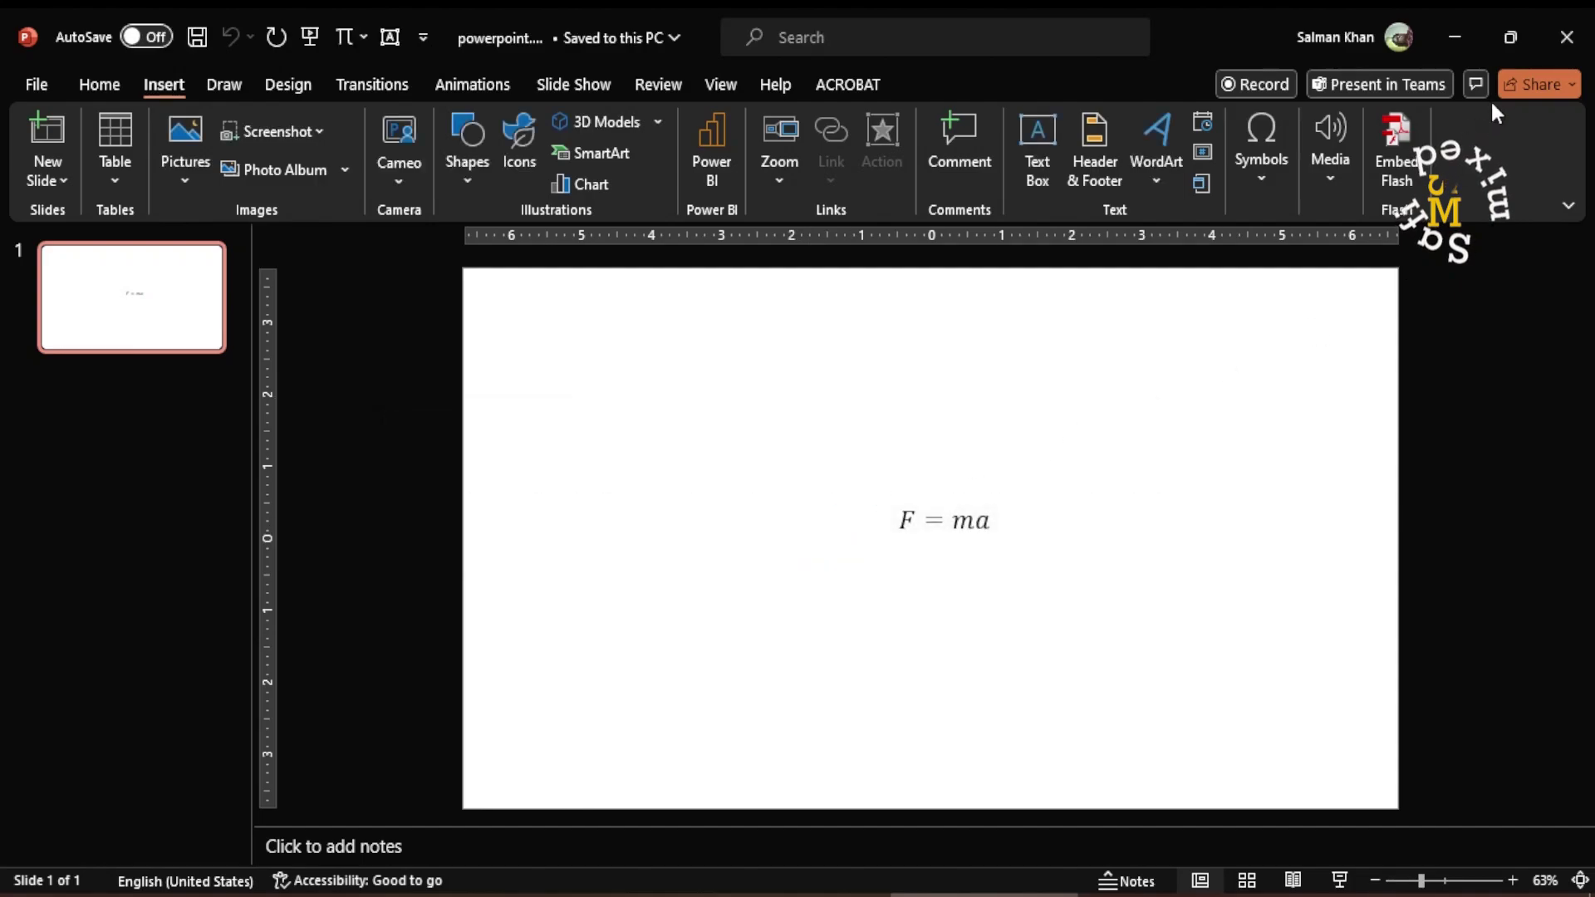
click(1565, 50)
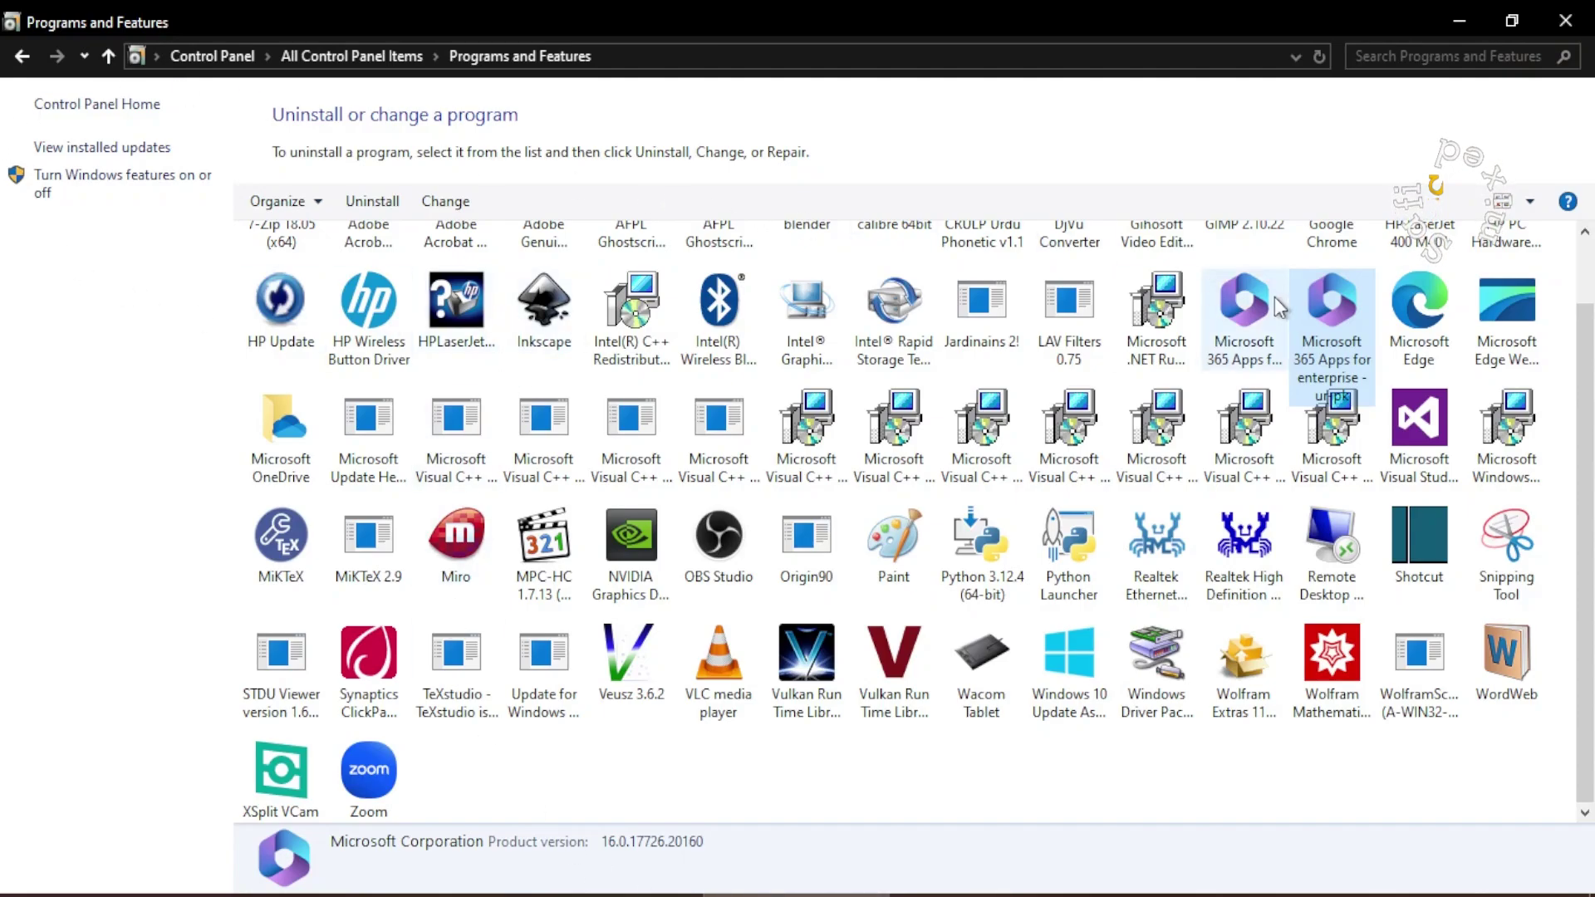
- Open Change for Microsoft 365 Apps for enterprise, select Online Repair, and proceed with Repair
right_click(1332, 305)
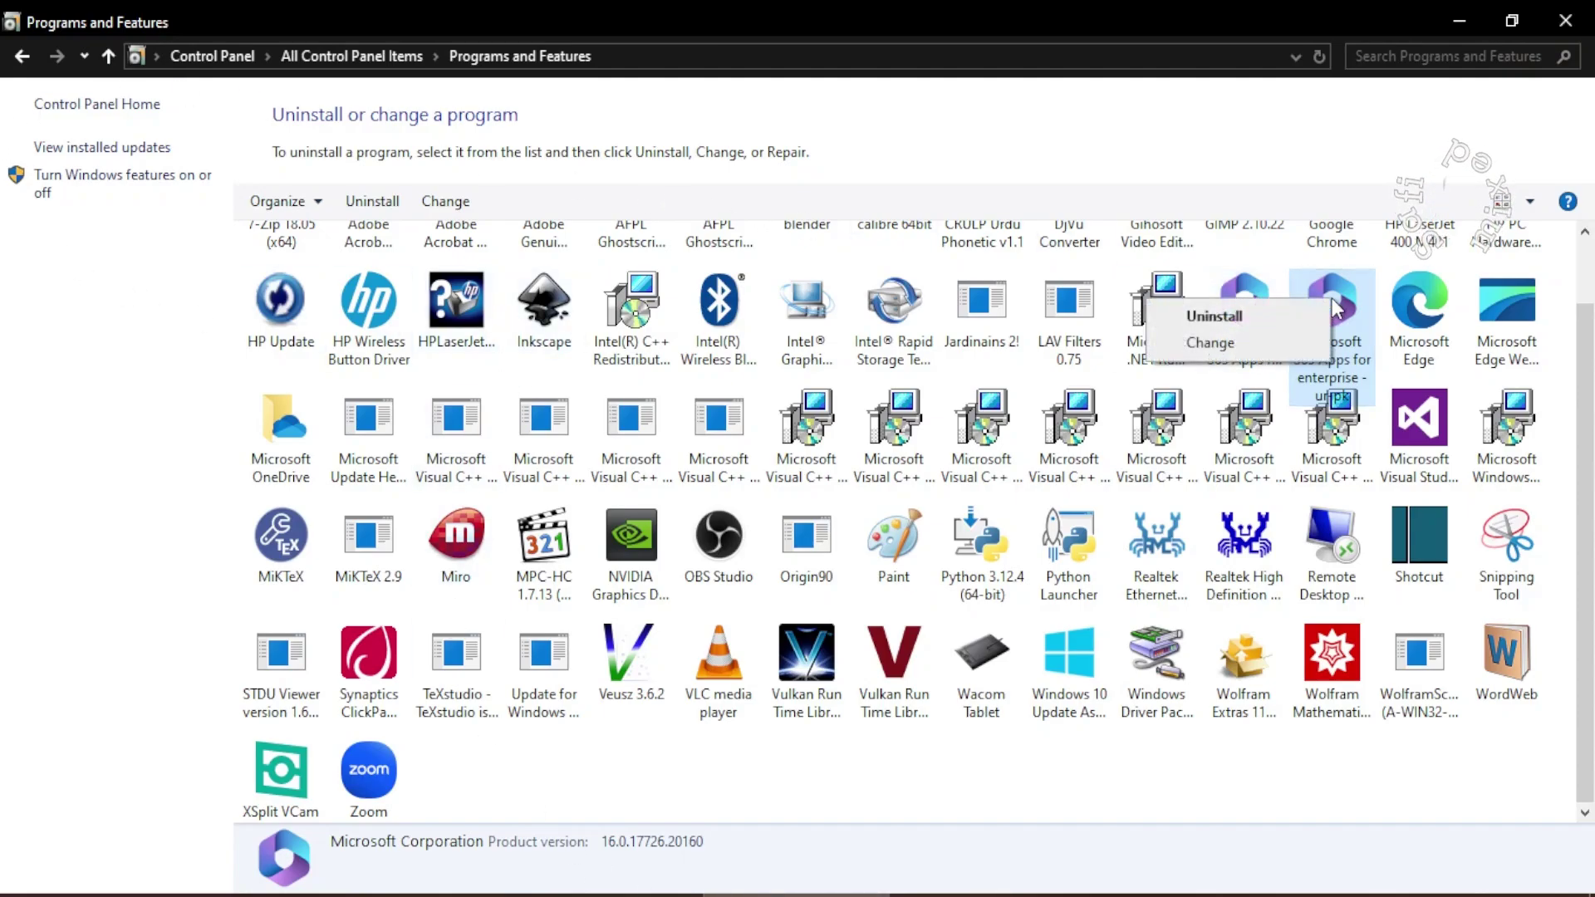
click(1206, 346)
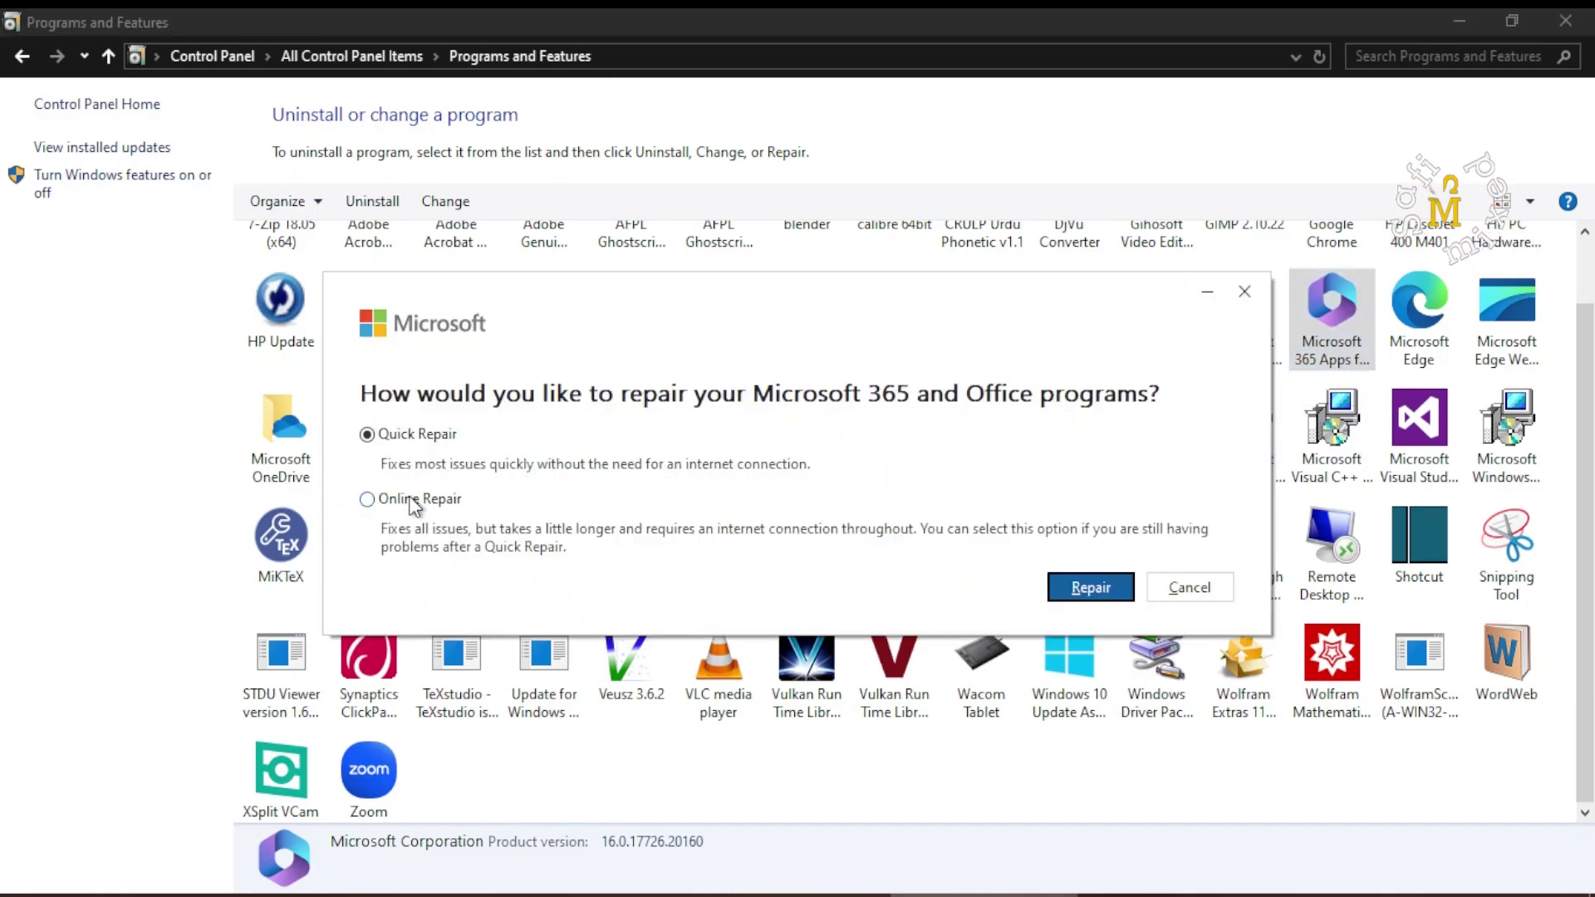
click(415, 501)
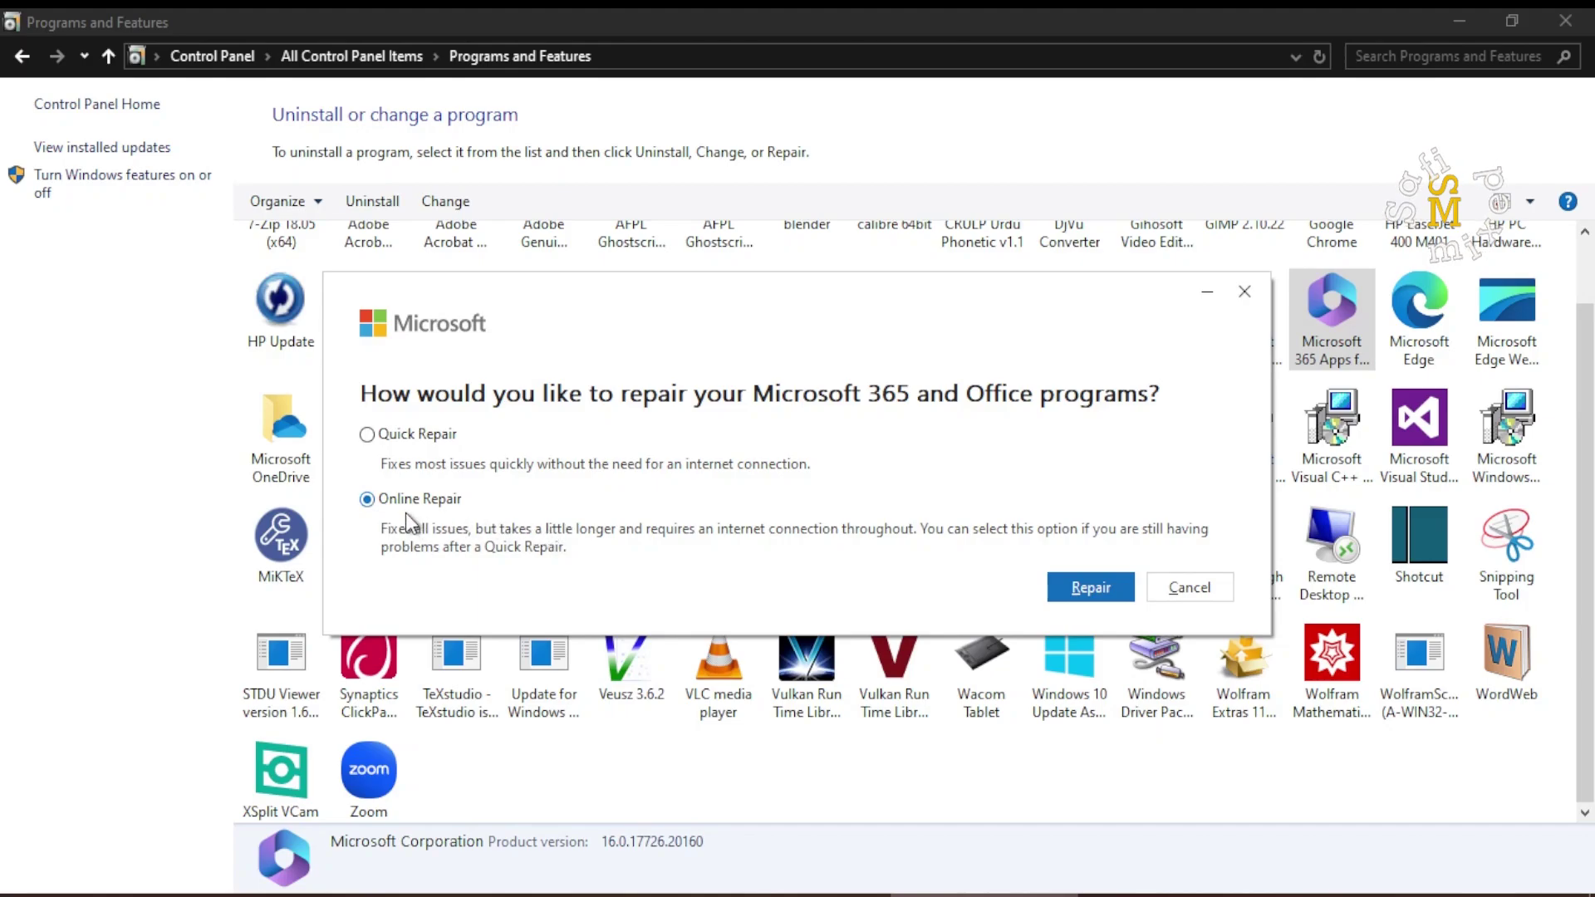
click(1091, 590)
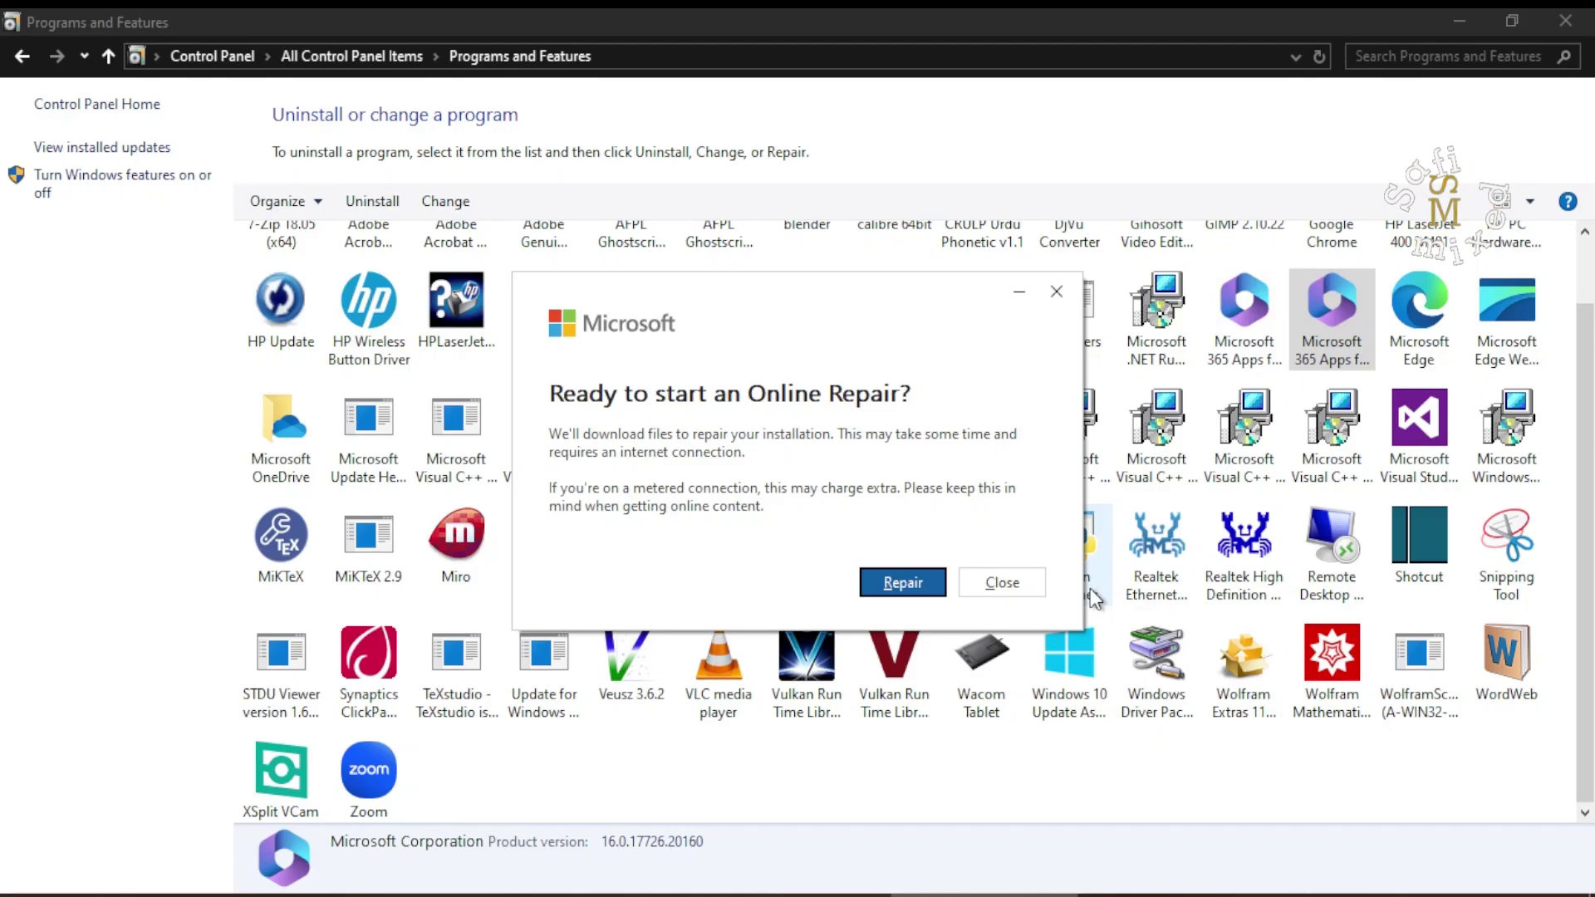
- Confirm the 'Ready to start an Online Repair?' prompt so the Microsoft 365 repair begins
click(904, 583)
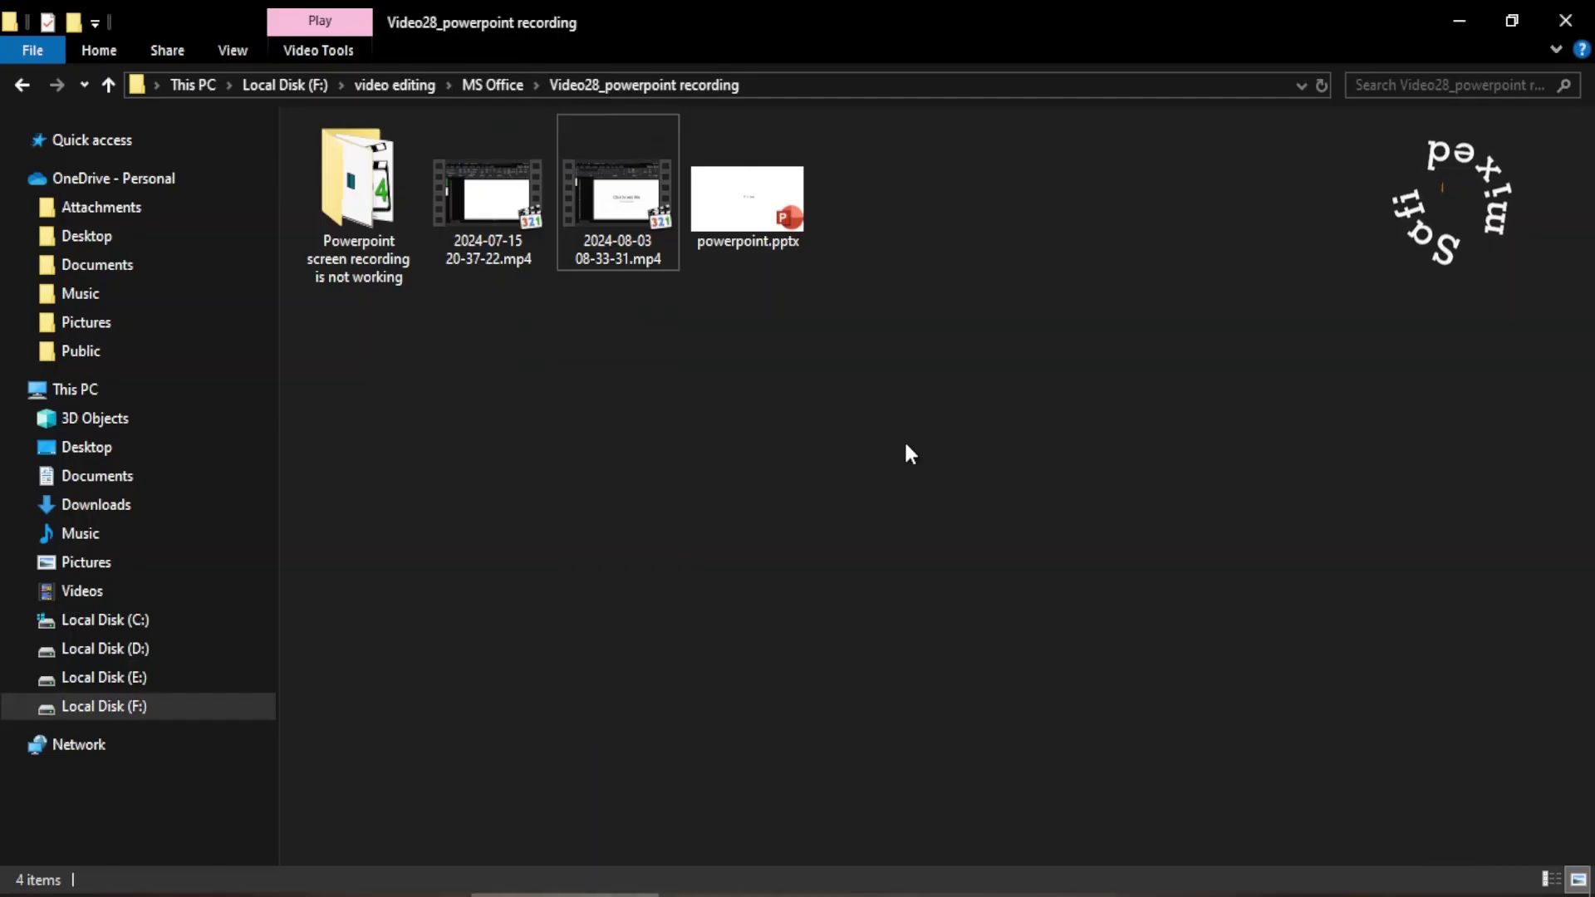
- Open powerpoint.pptx from the Video28_powerpoint recording folder
double_click(732, 198)
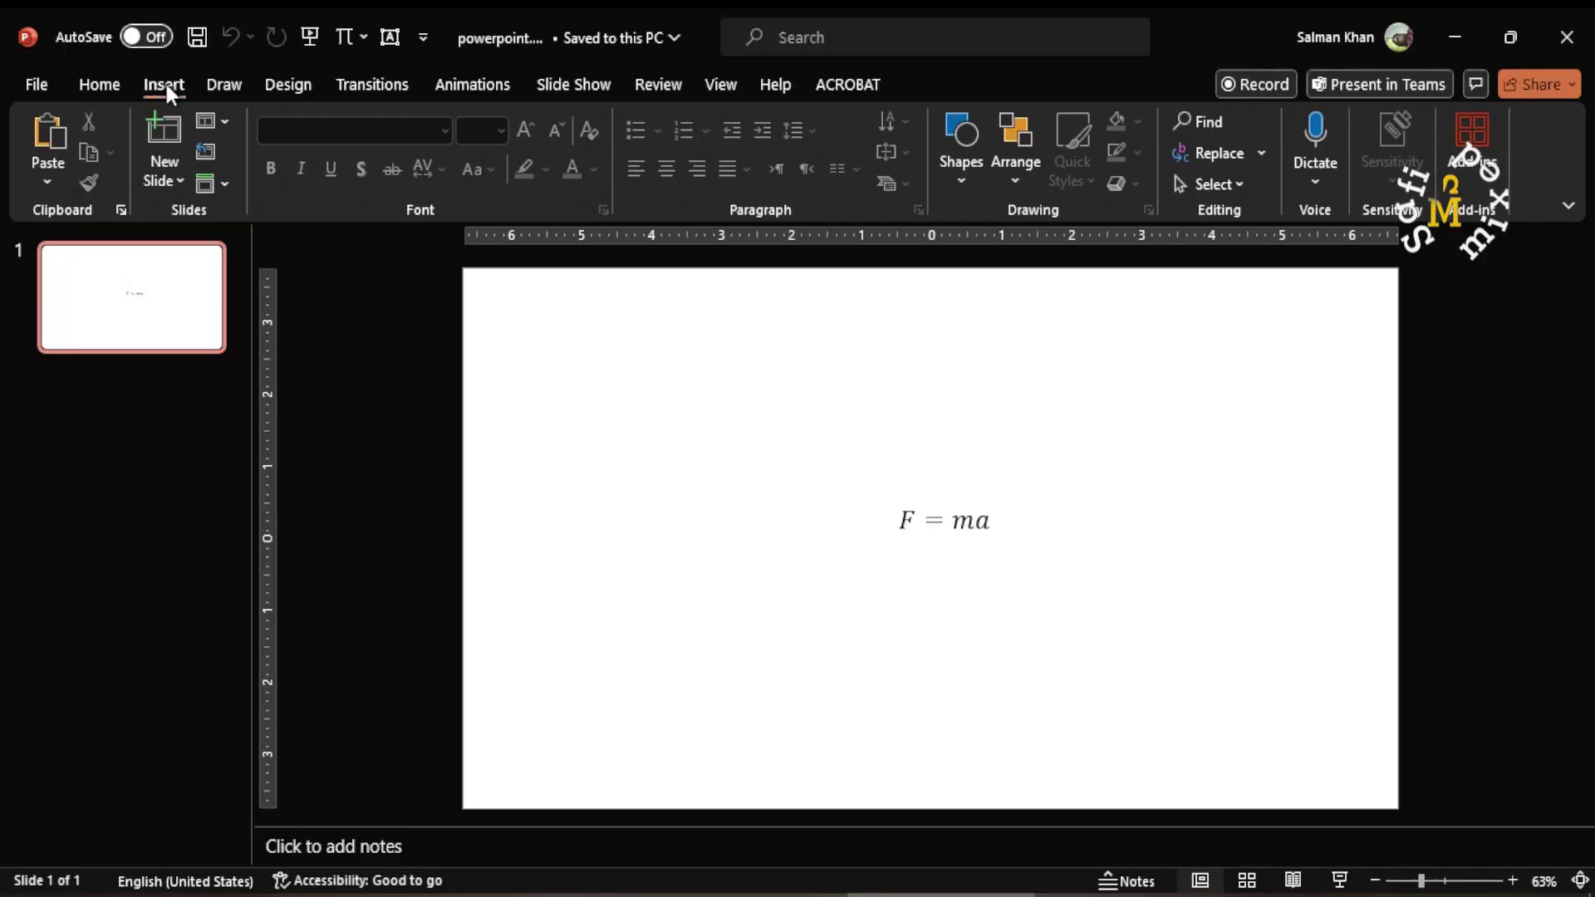
- Choose Insert > Media > Screen Recording on the F = ma slide to start a recording
click(164, 82)
click(1338, 138)
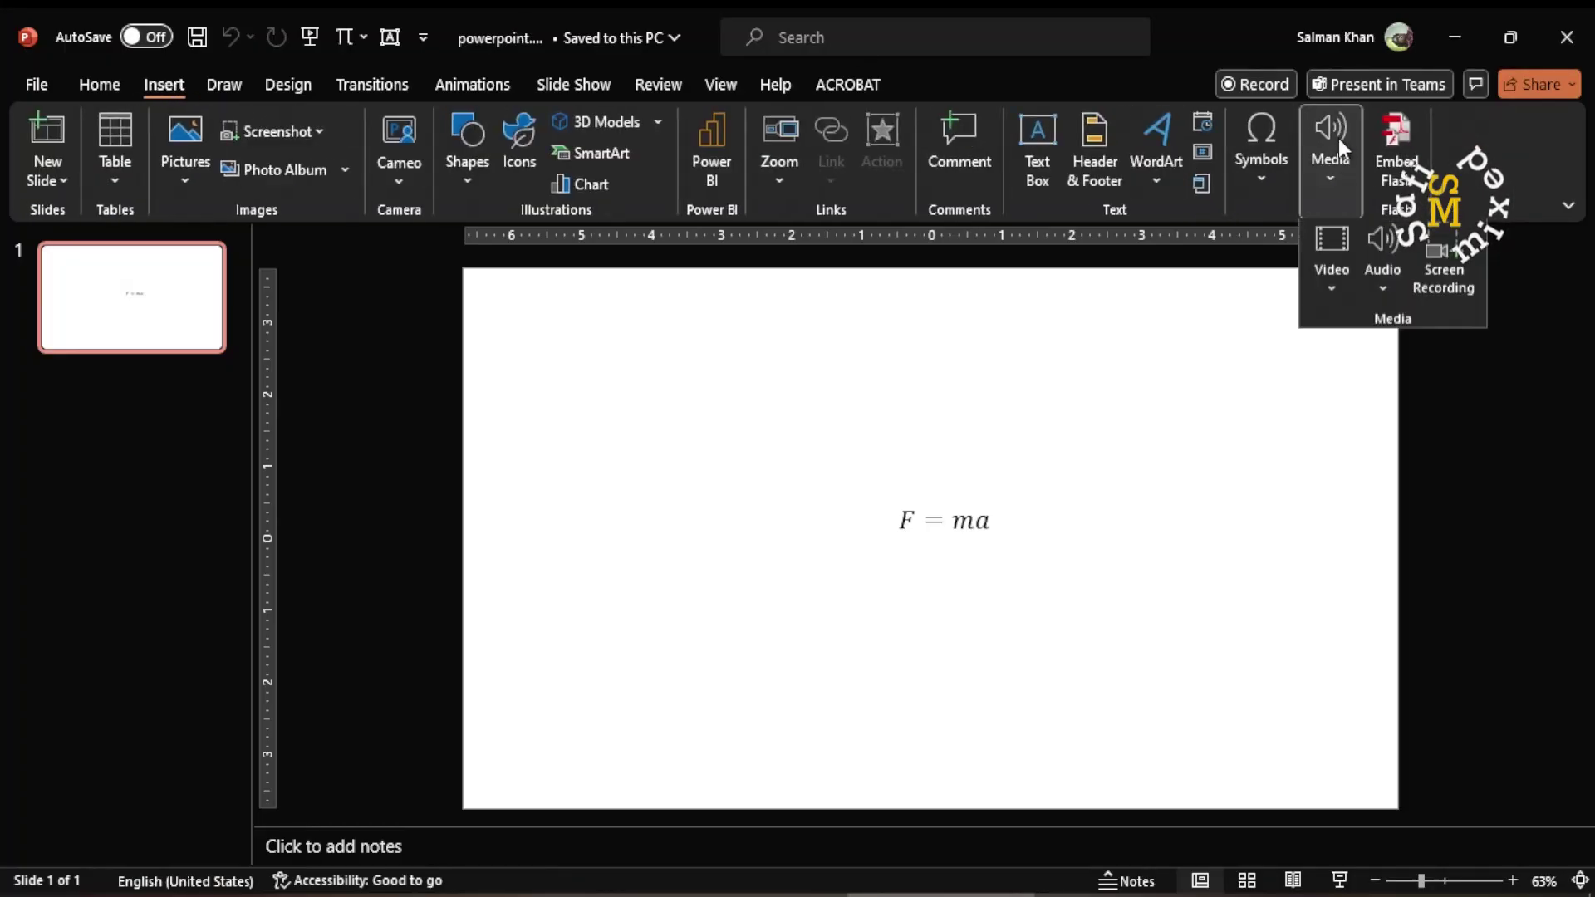
click(1468, 259)
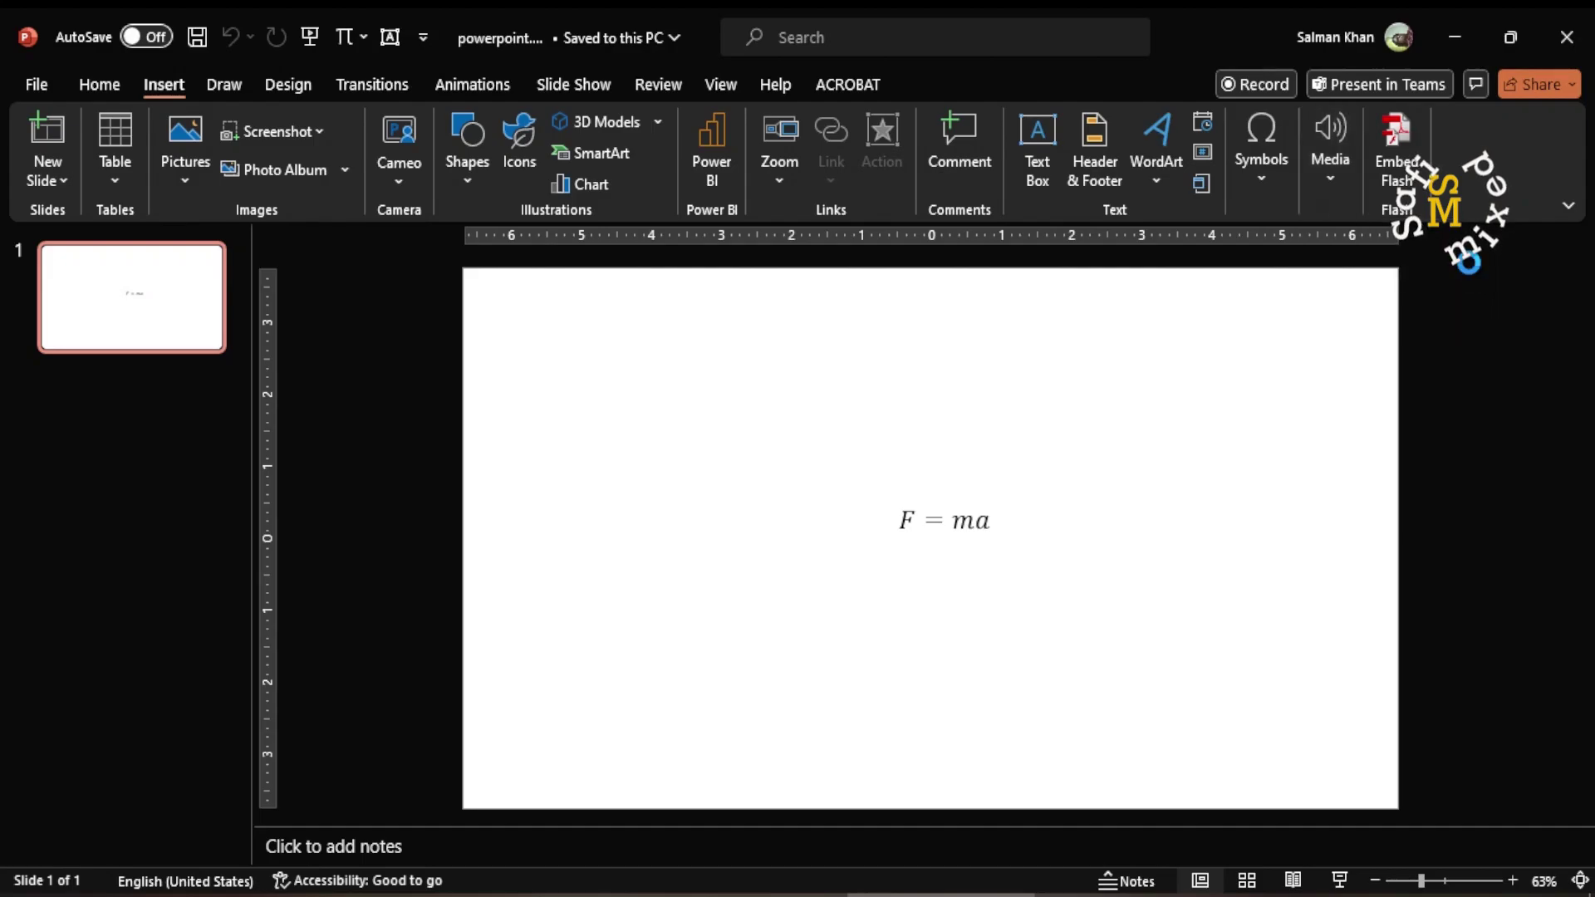